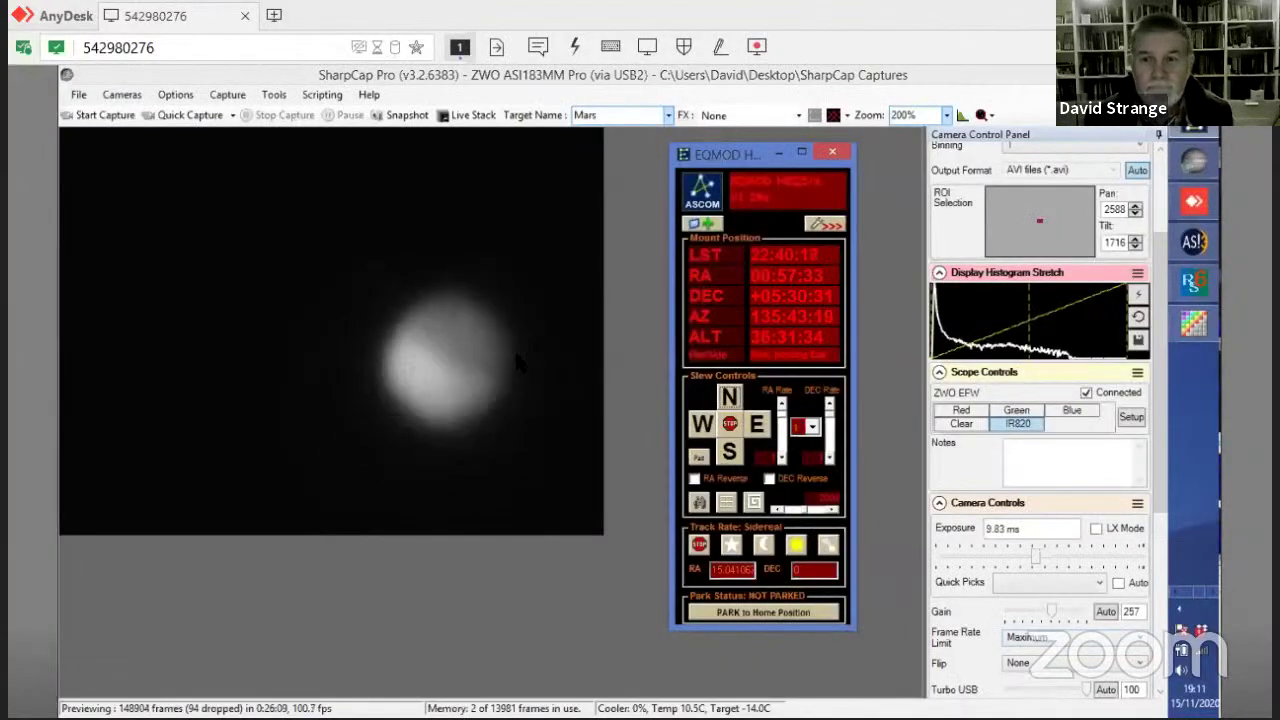
# - Nudge the telescope mount north and east with the slew controls to re-centre Mars in the preview
pyautogui.click(735, 398)
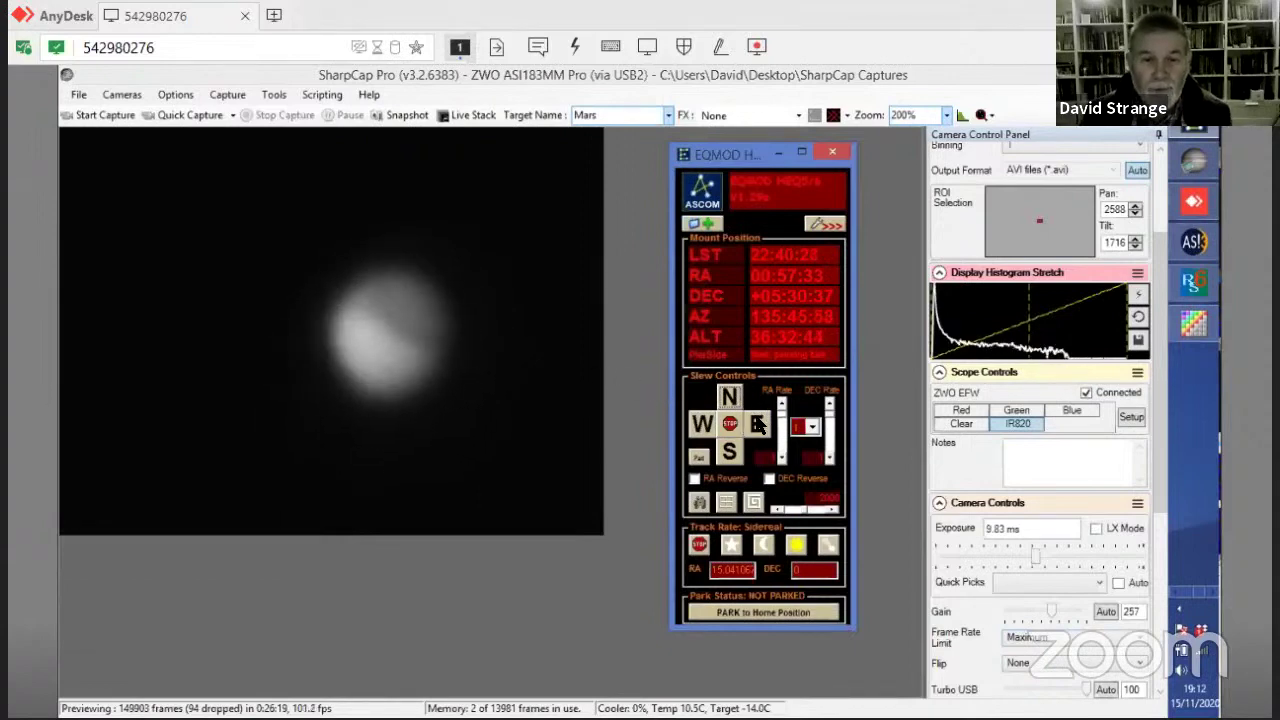
pyautogui.click(757, 424)
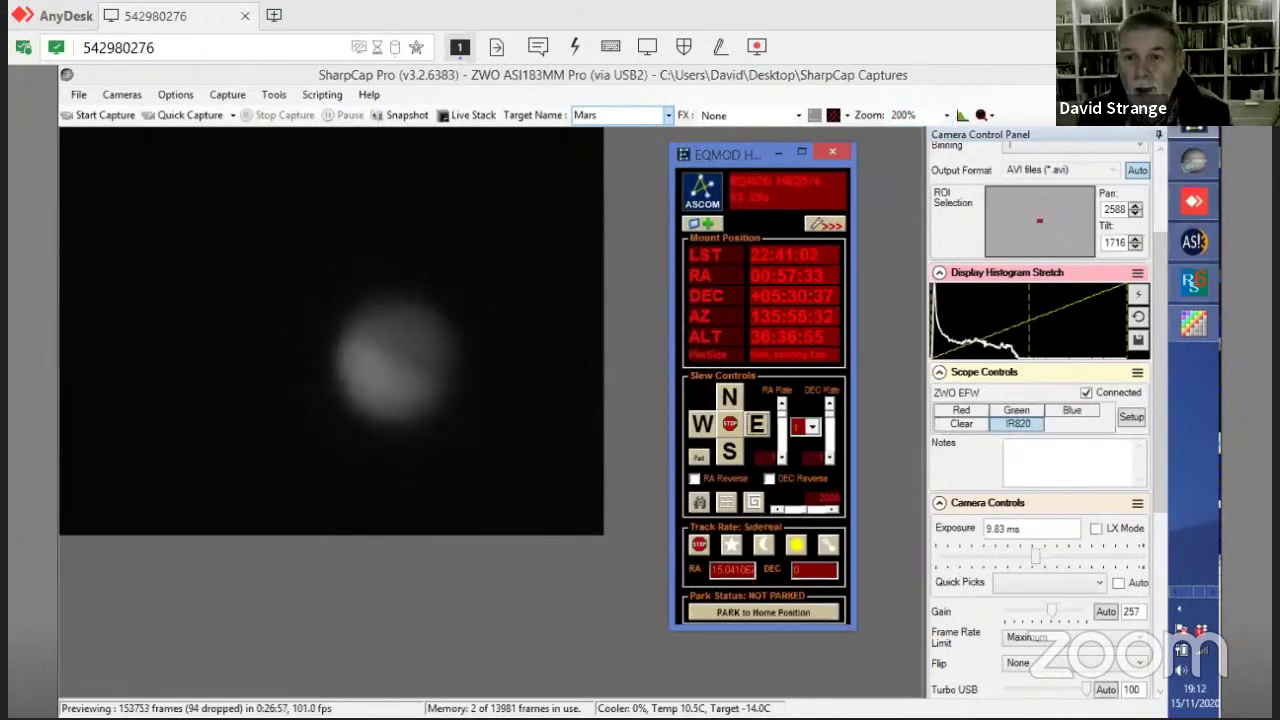
# - Check the available colour space options in the capture format settings, keeping MONO8
pyautogui.moveTo(1193, 158)
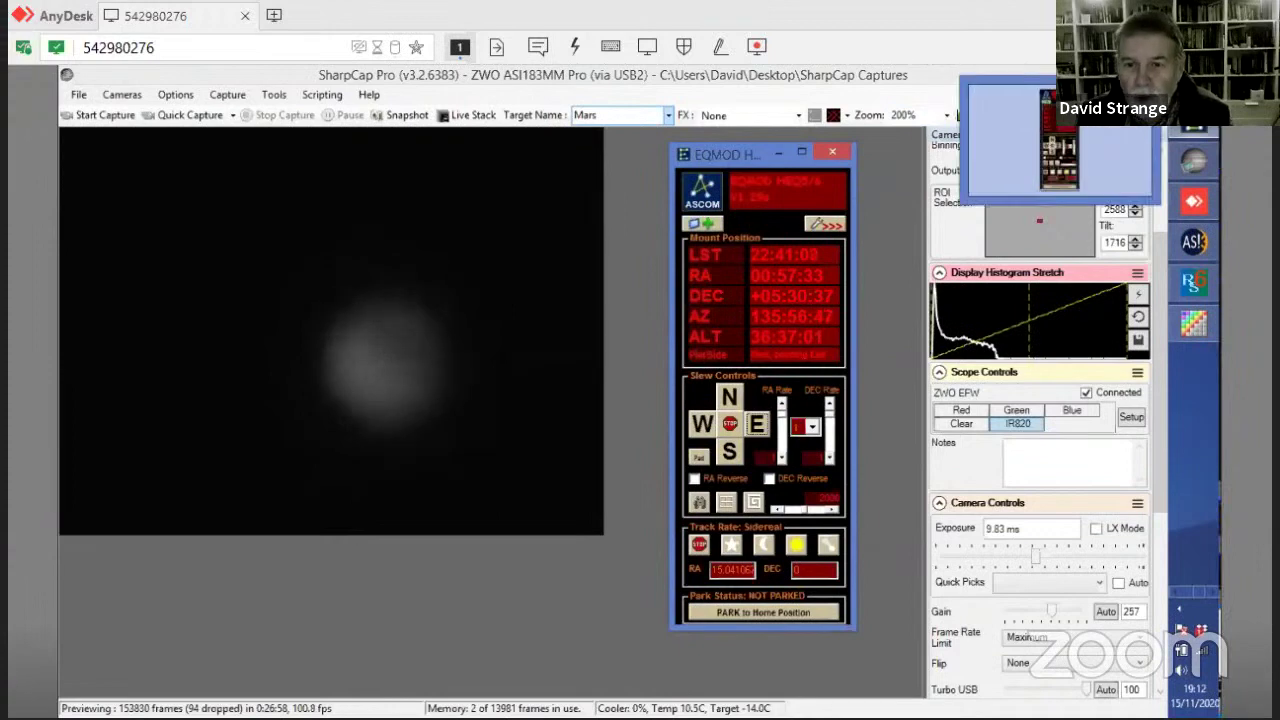
pyautogui.click(1154, 315)
pyautogui.moveTo(1163, 275); pyautogui.dragTo(1170, 238)
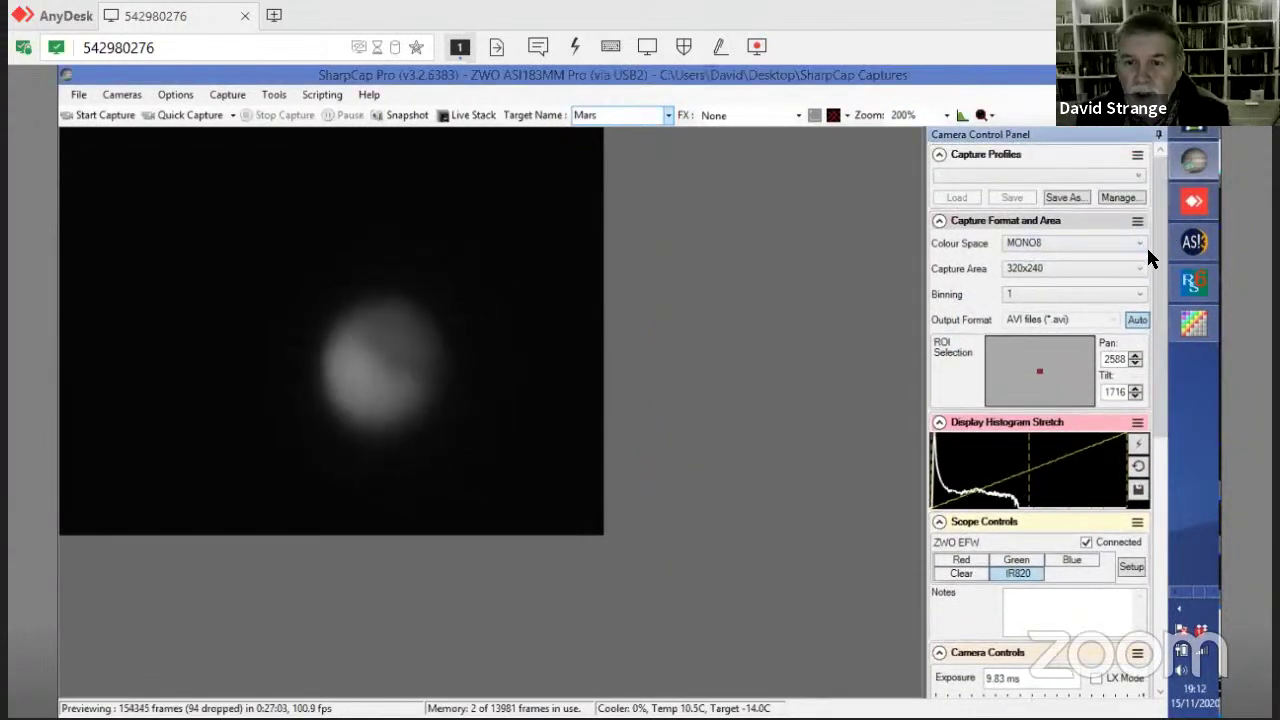
pyautogui.click(1140, 241)
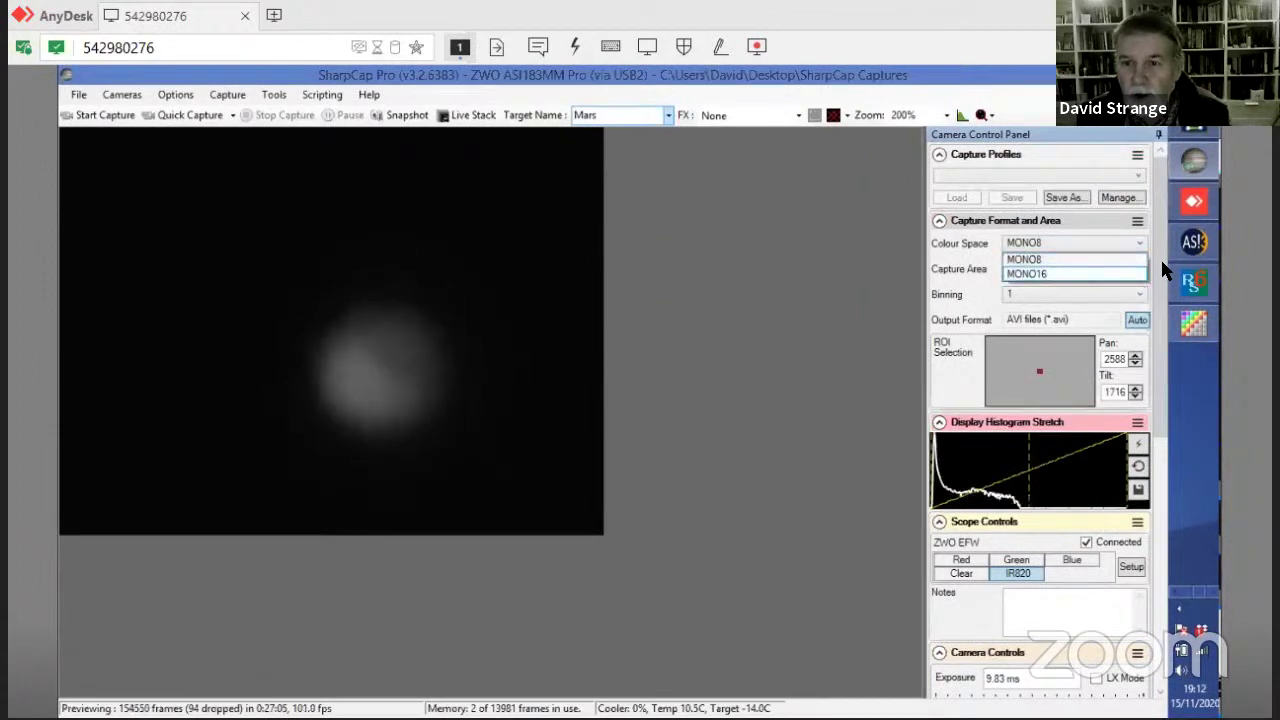
pyautogui.click(1150, 265)
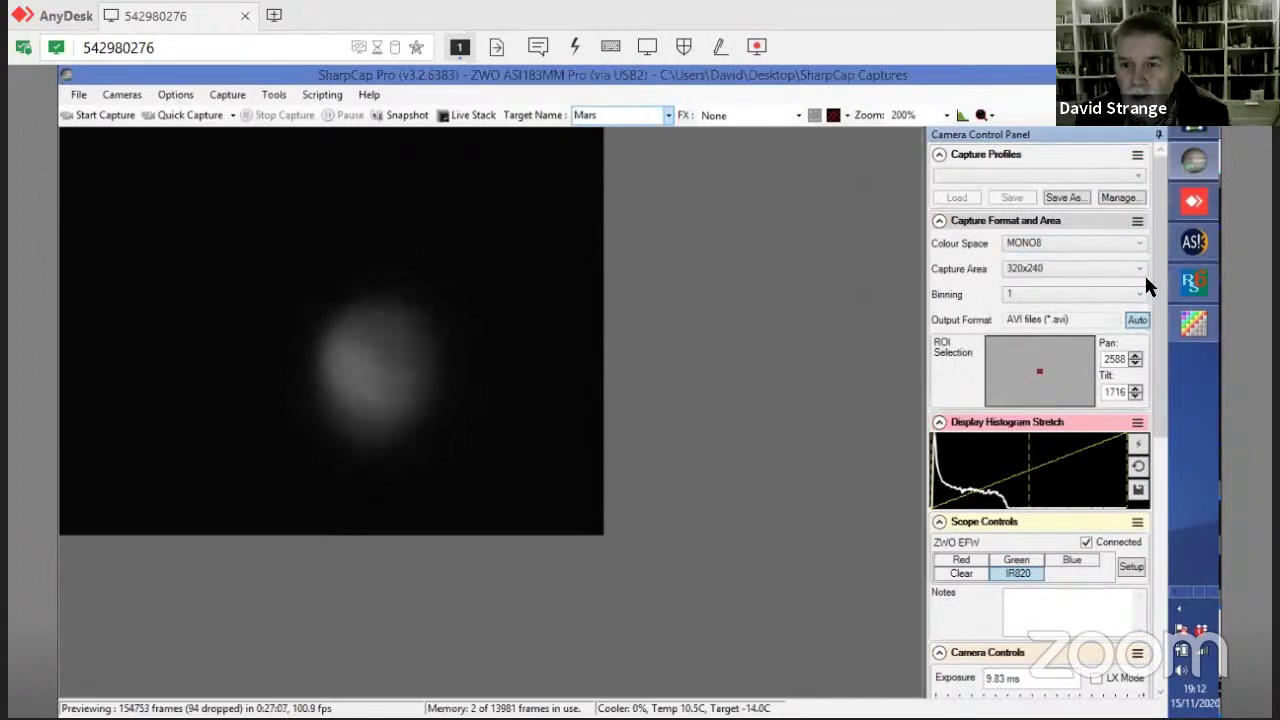
# - Set the capture area to the full 5496x3672 frame and the preview zoom to 20%
pyautogui.click(1140, 269)
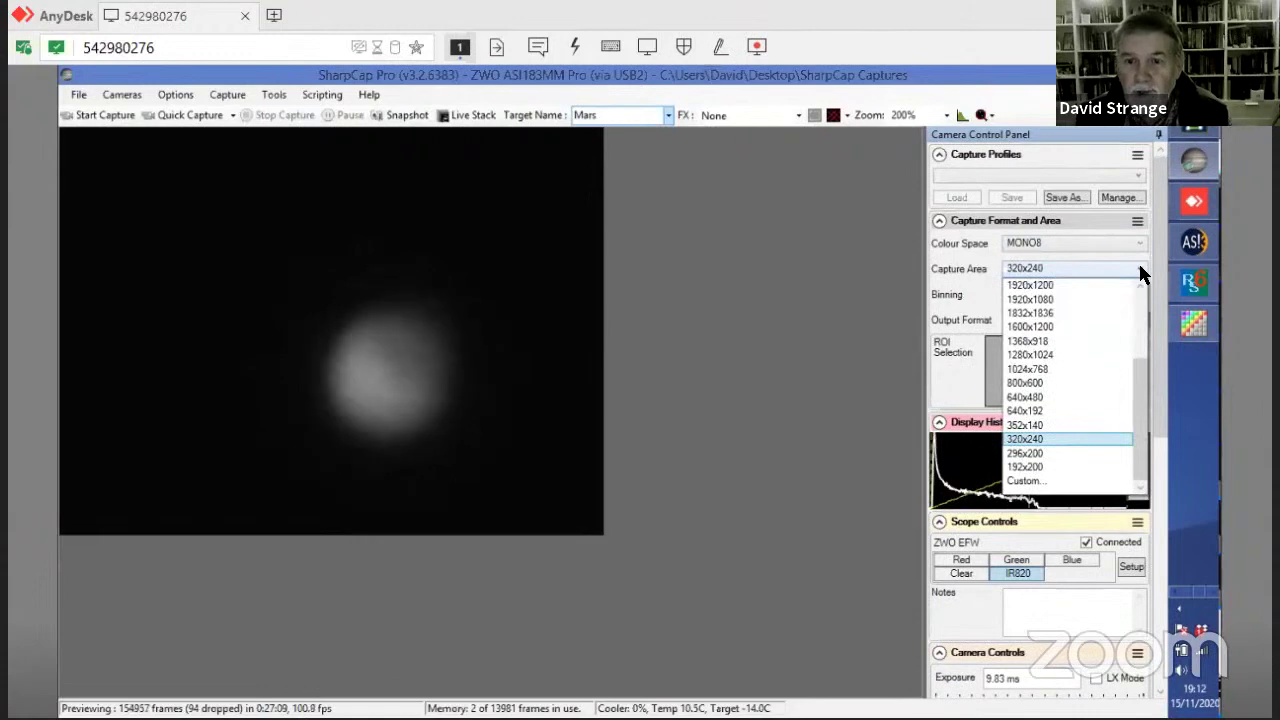
pyautogui.moveTo(1140, 366); pyautogui.dragTo(1148, 265)
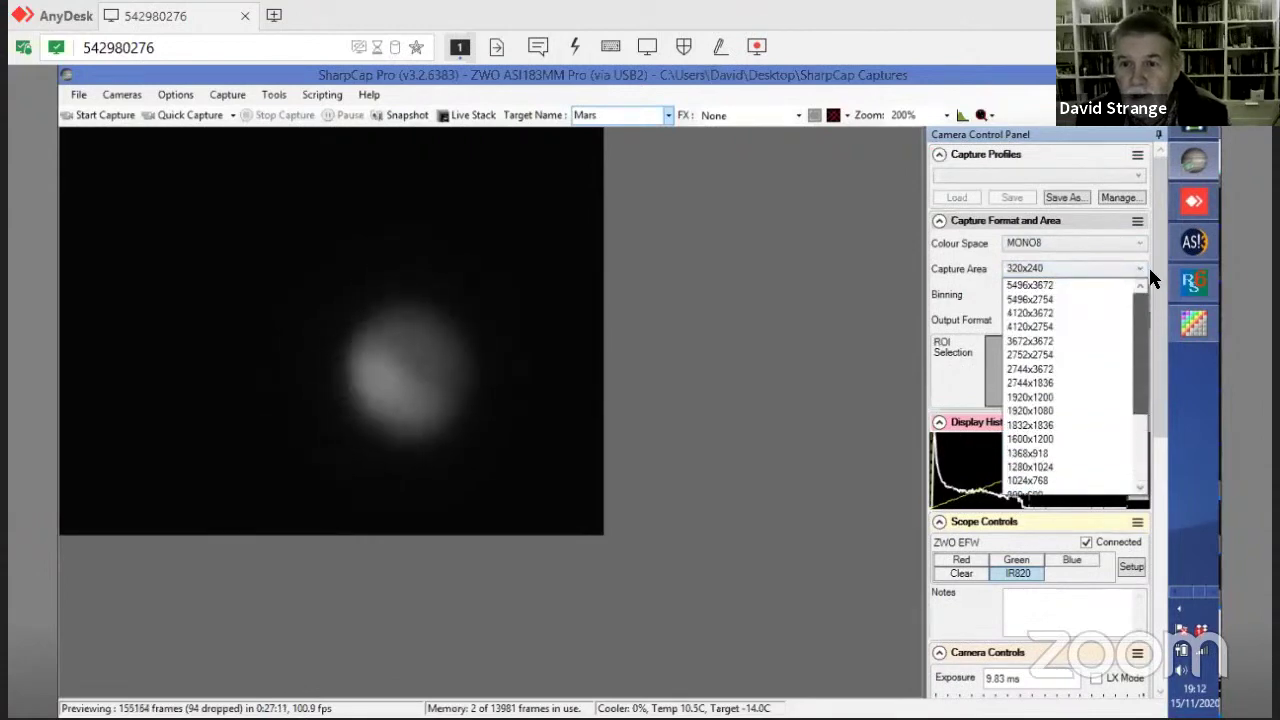
pyautogui.click(1068, 282)
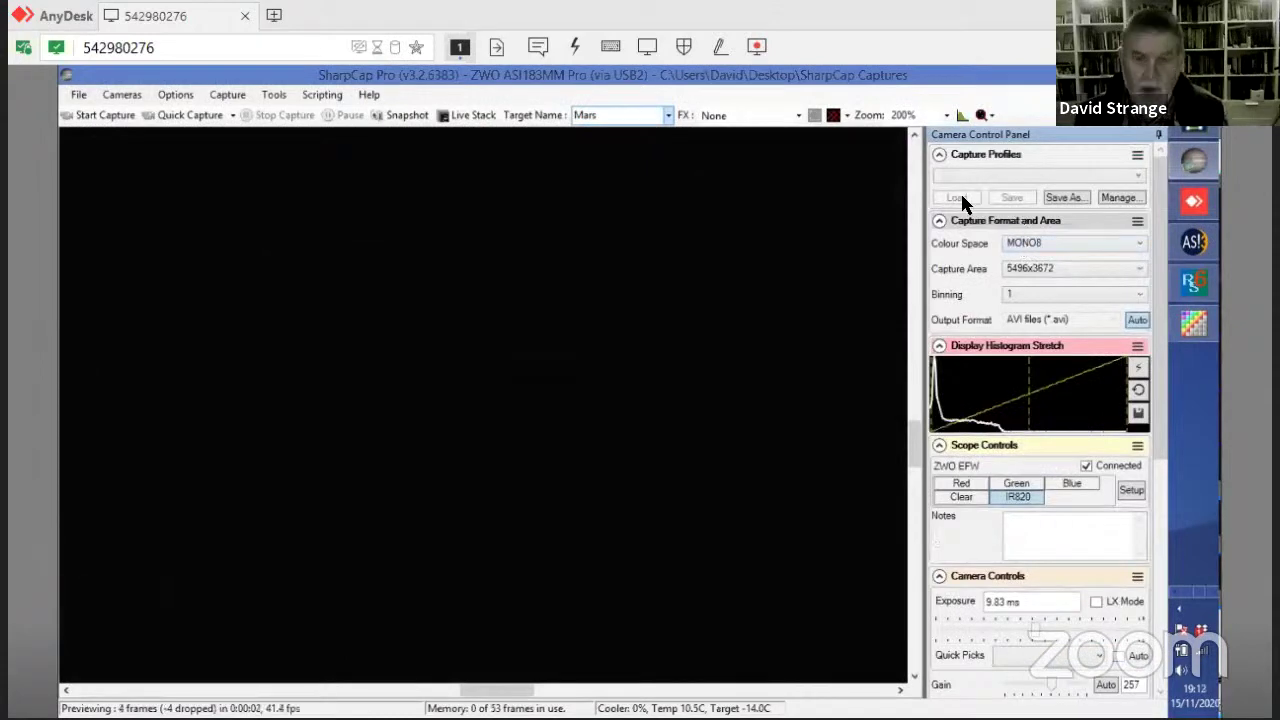
pyautogui.click(947, 116)
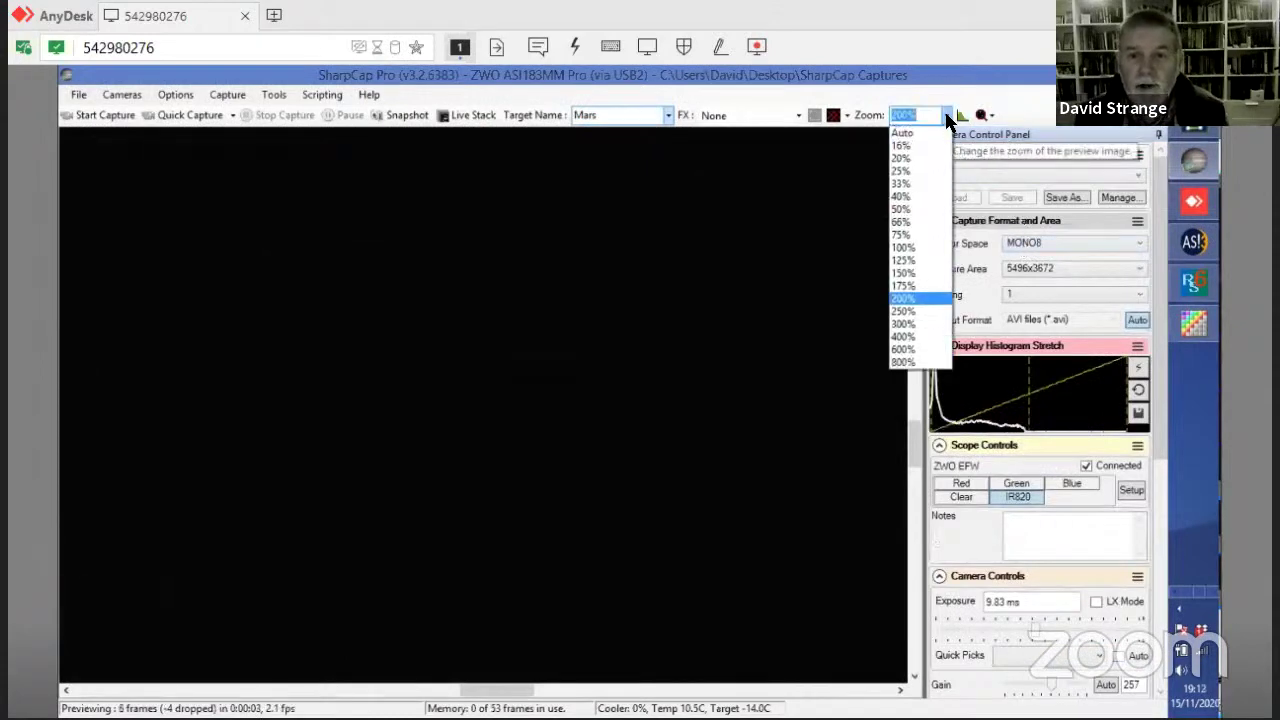
pyautogui.click(912, 159)
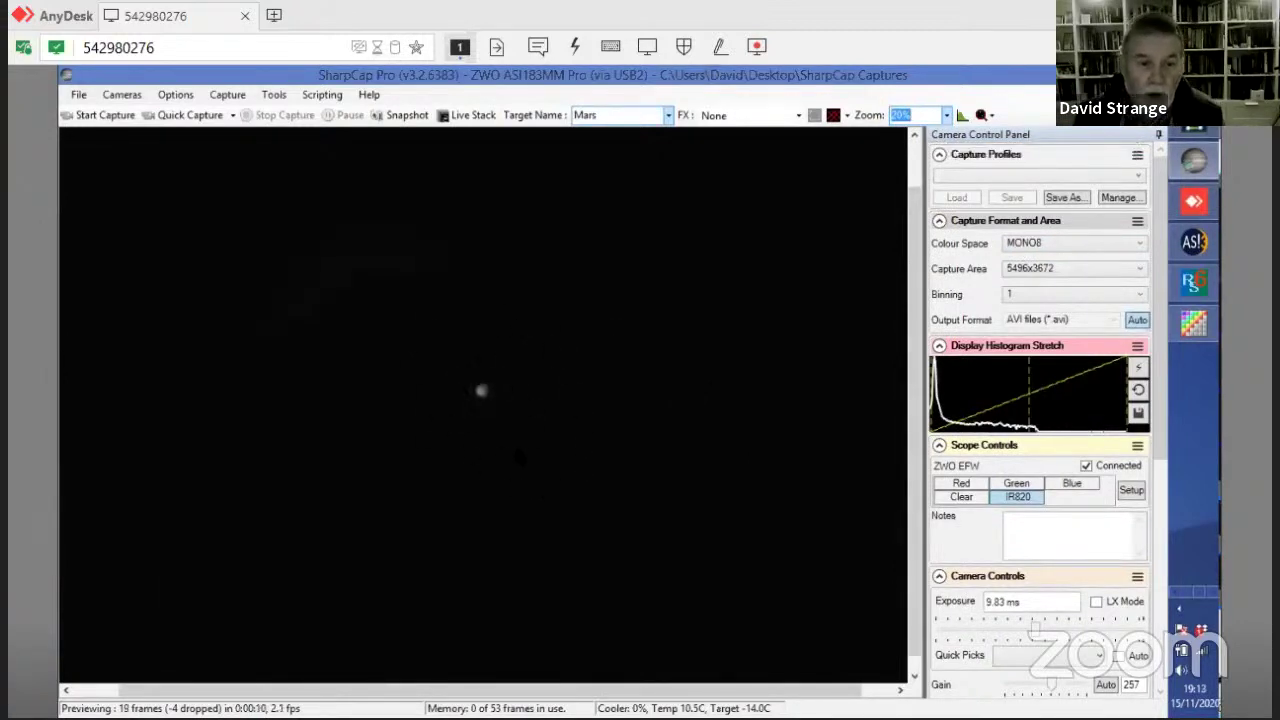
# - Set the capture area back to 320x240 and the preview zoom to 200%
pyautogui.click(1134, 269)
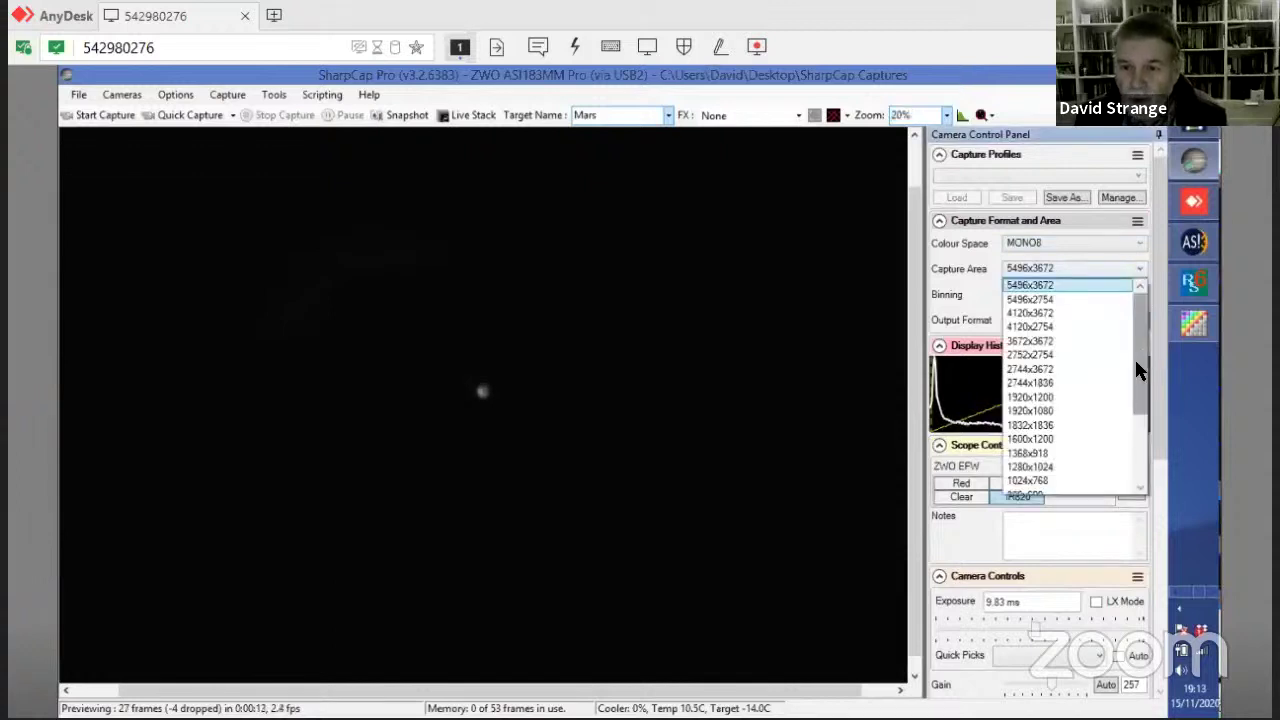
pyautogui.moveTo(1137, 370); pyautogui.dragTo(1127, 422)
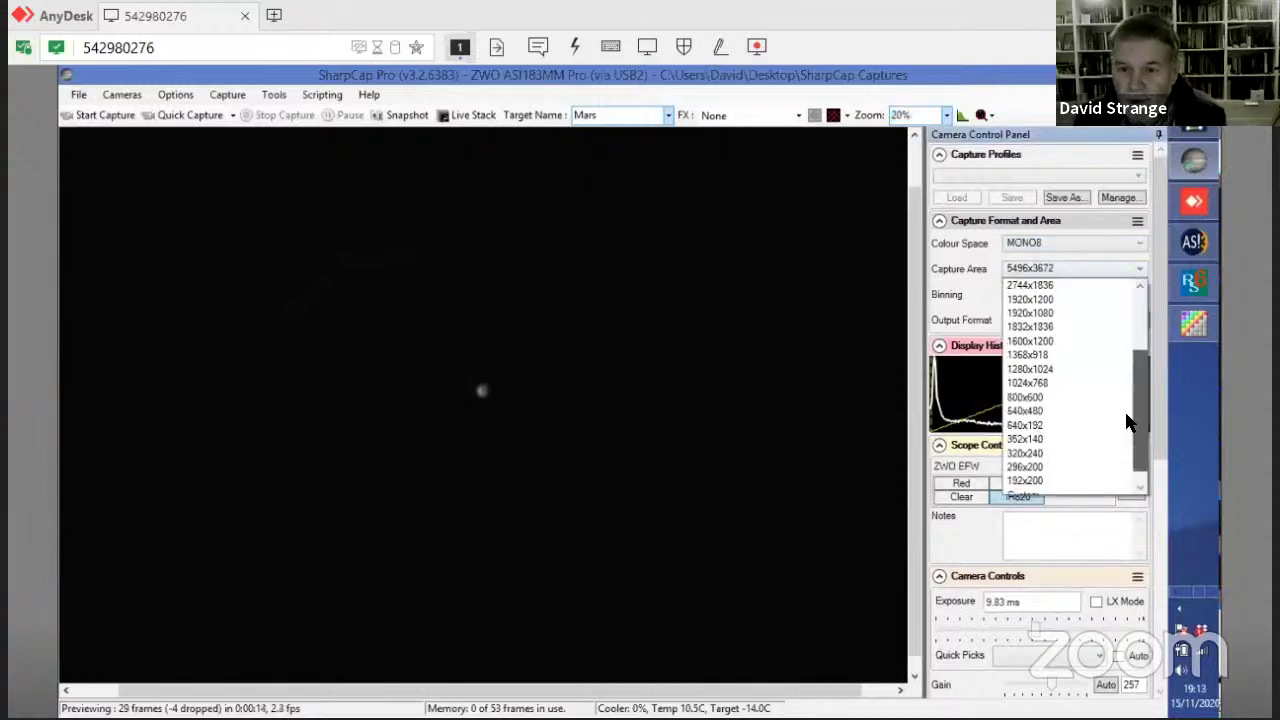
pyautogui.click(1078, 455)
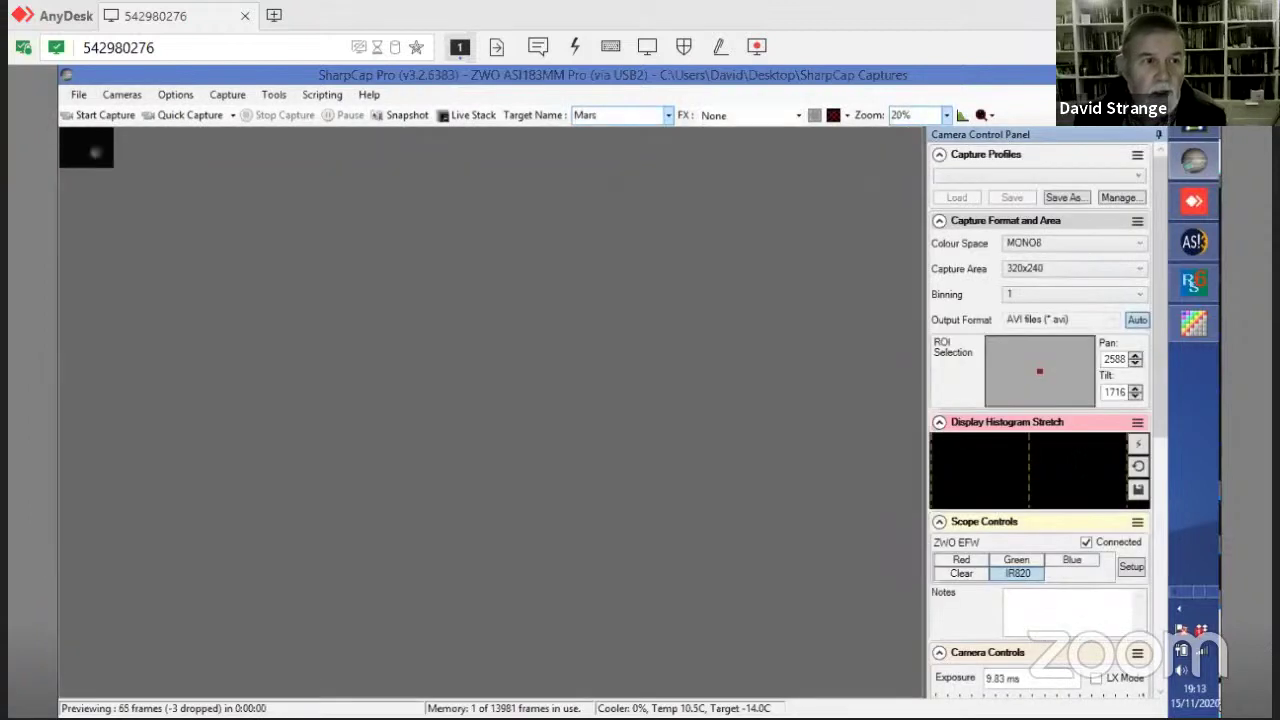
pyautogui.click(946, 116)
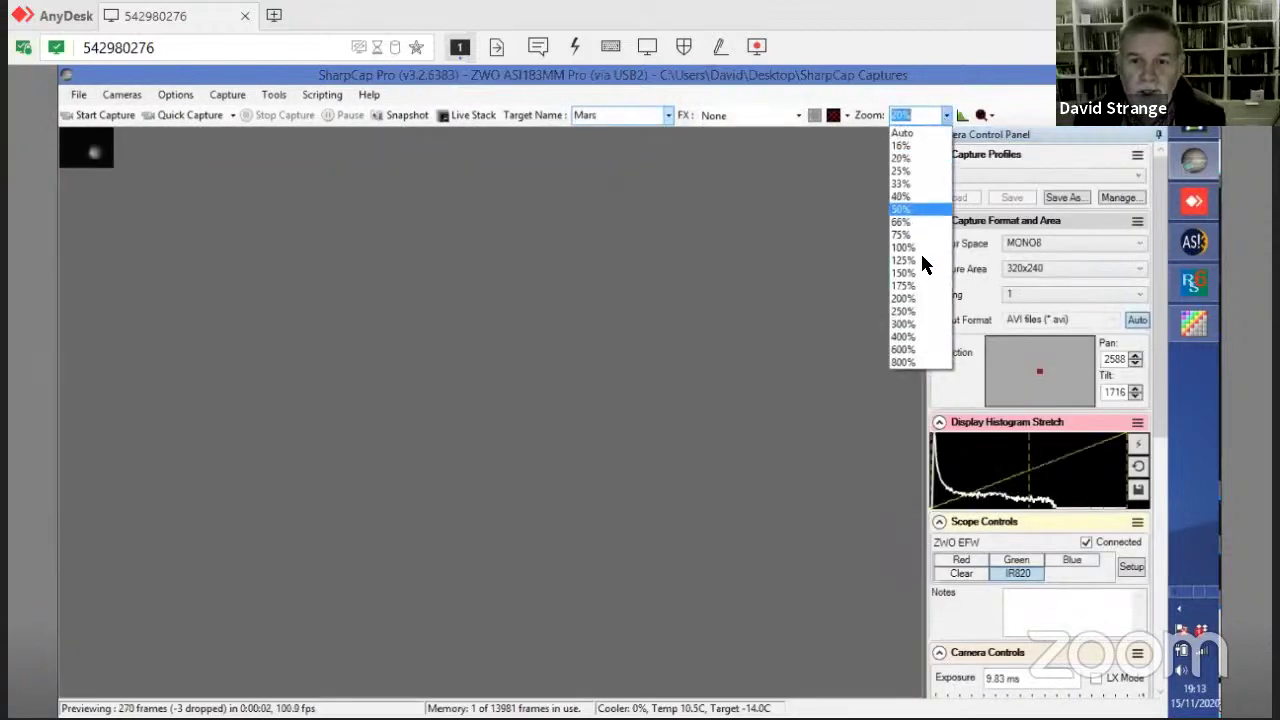
pyautogui.click(913, 304)
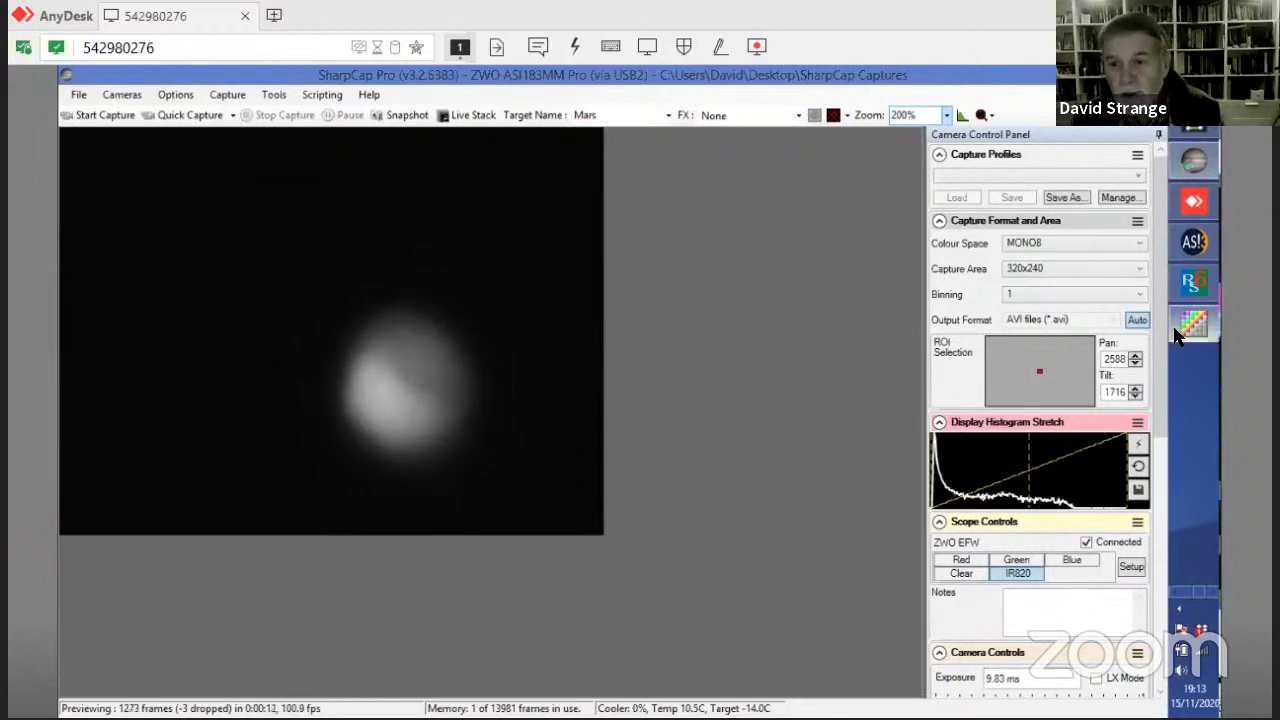
# - Start a quick capture of 3000 frames of Mars through the IR820 filter
pyautogui.moveTo(1164, 336); pyautogui.dragTo(1154, 375)
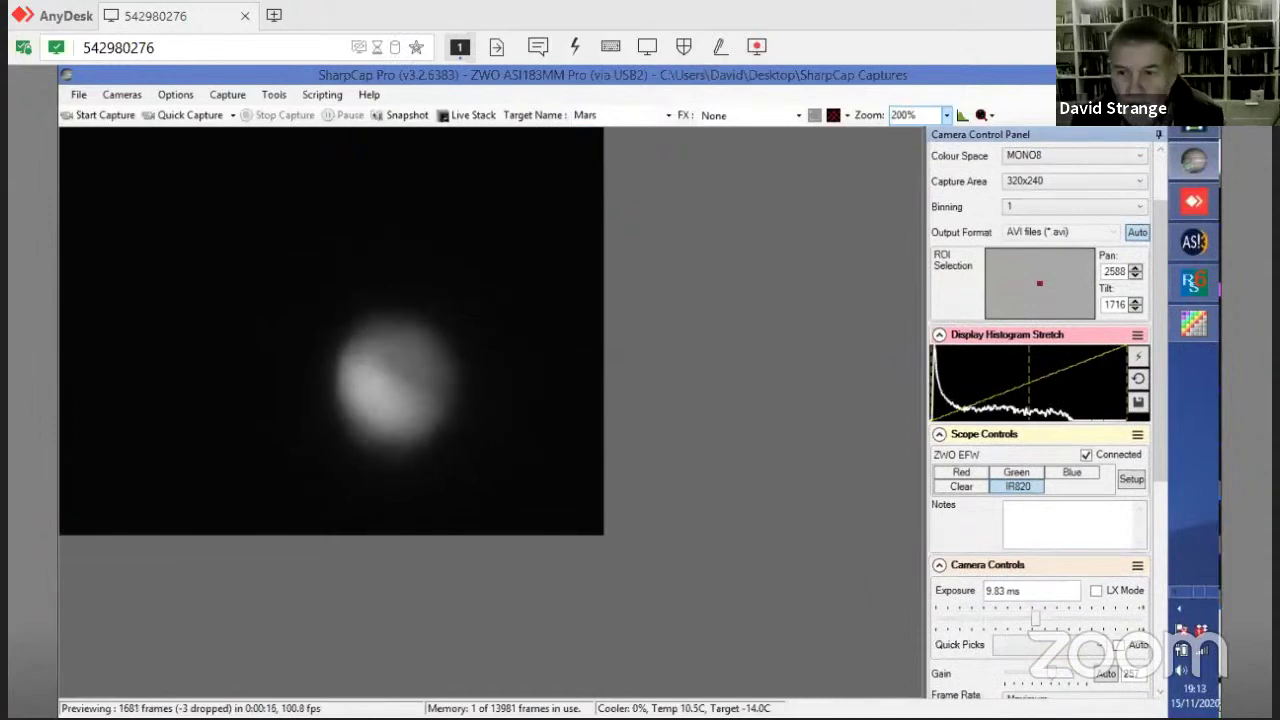
pyautogui.scroll(-5, 1150, 400)
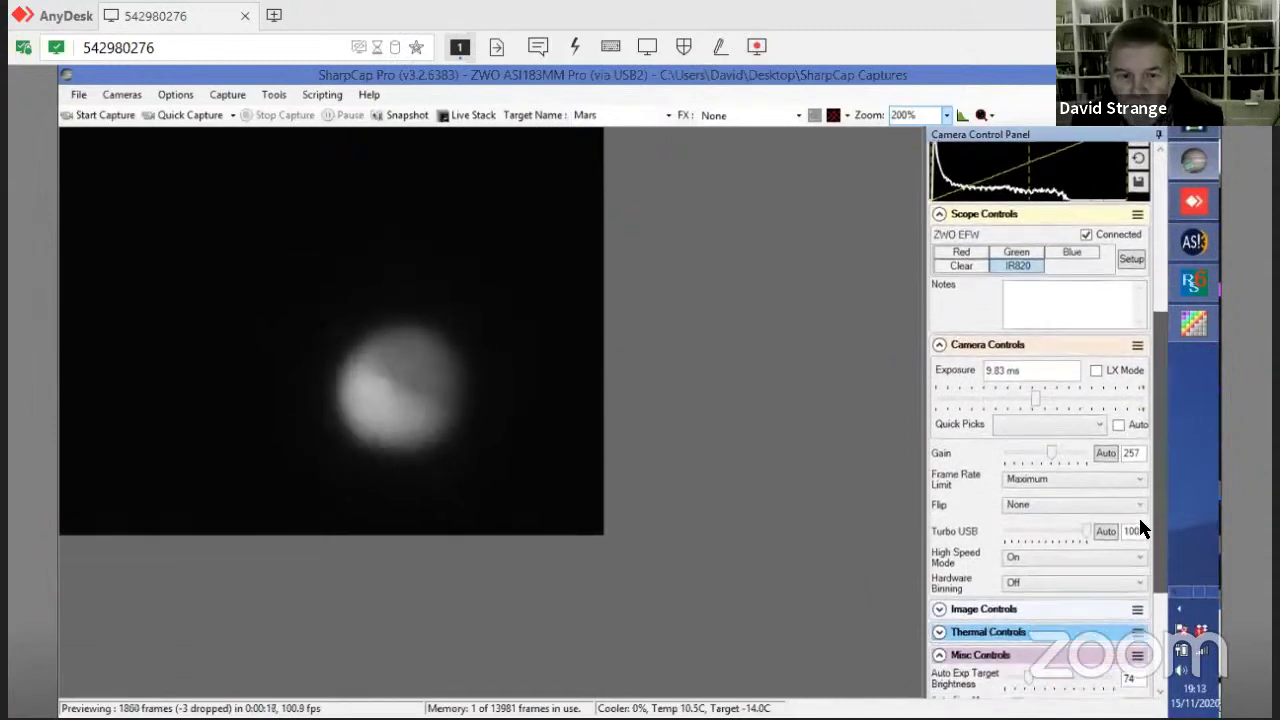
pyautogui.scroll(-1, 1141, 529)
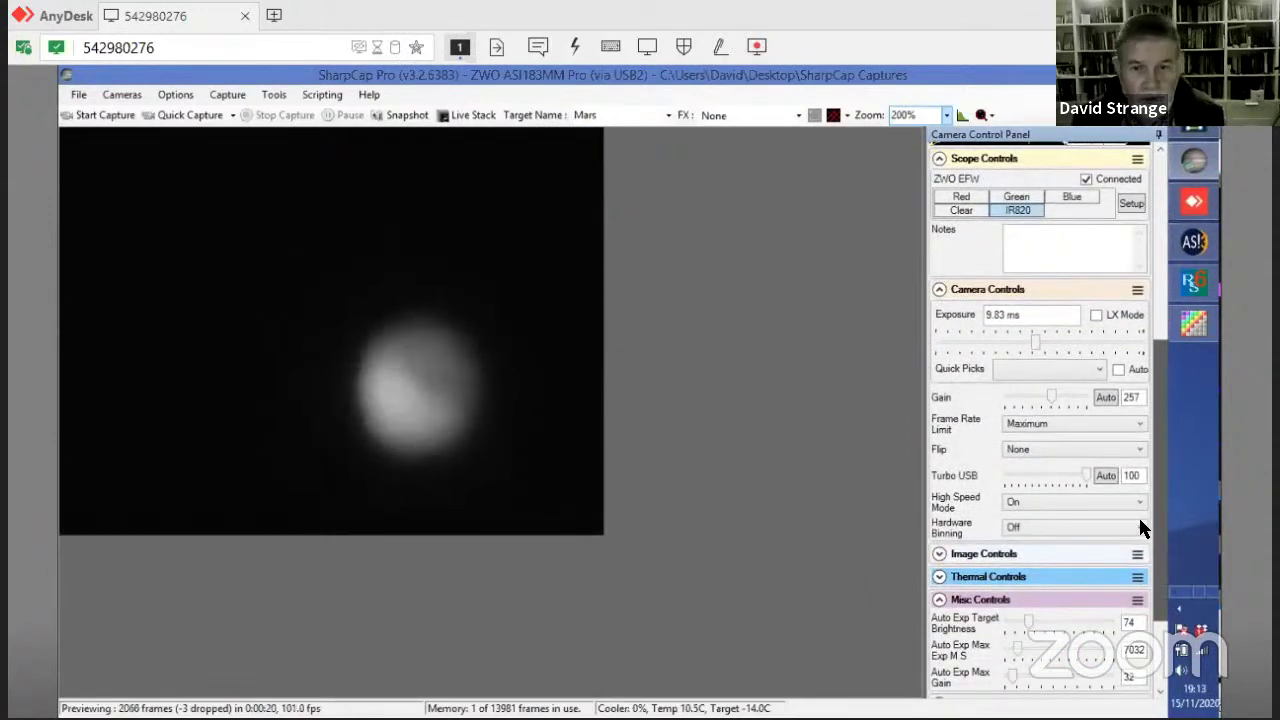
pyautogui.click(1193, 160)
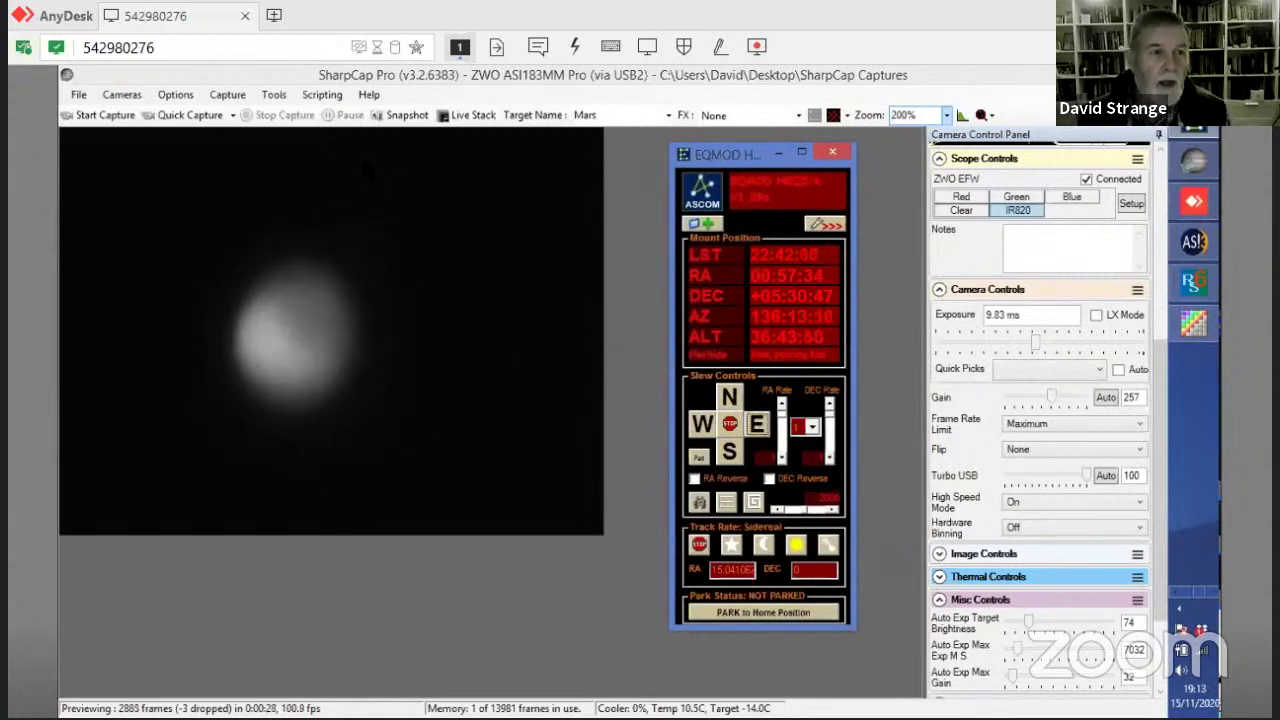
pyautogui.click(232, 115)
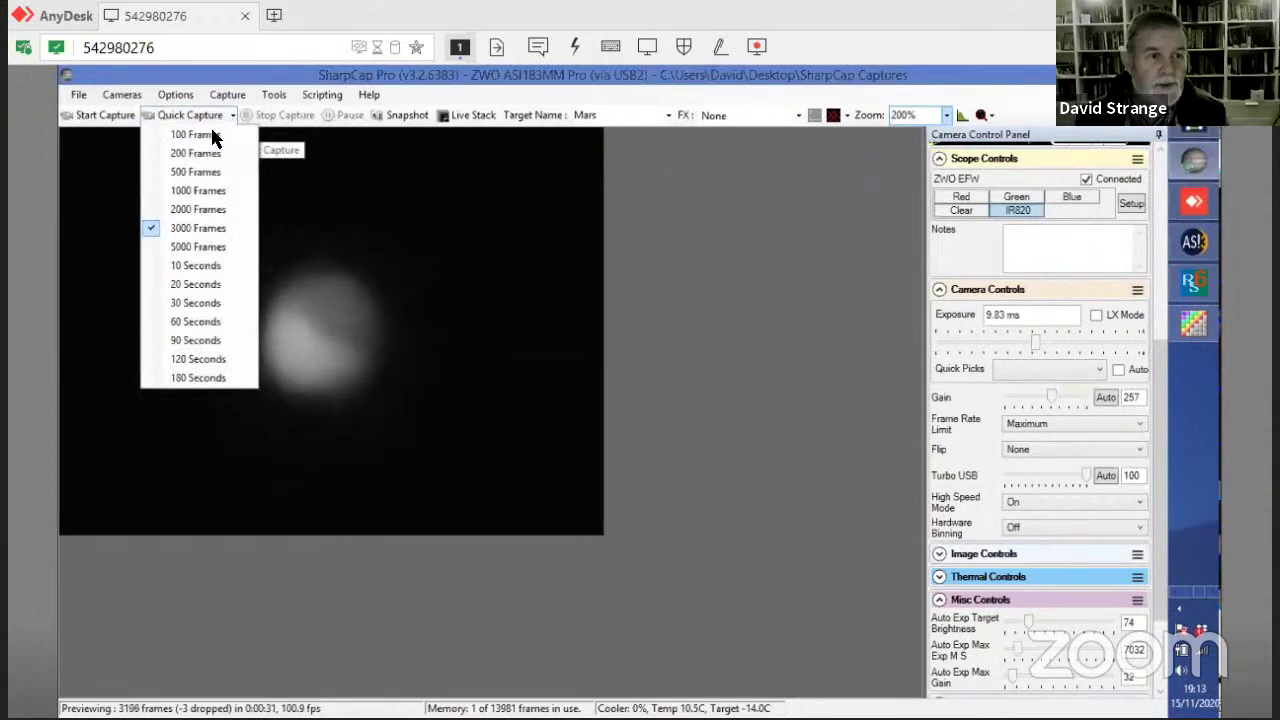
pyautogui.click(194, 229)
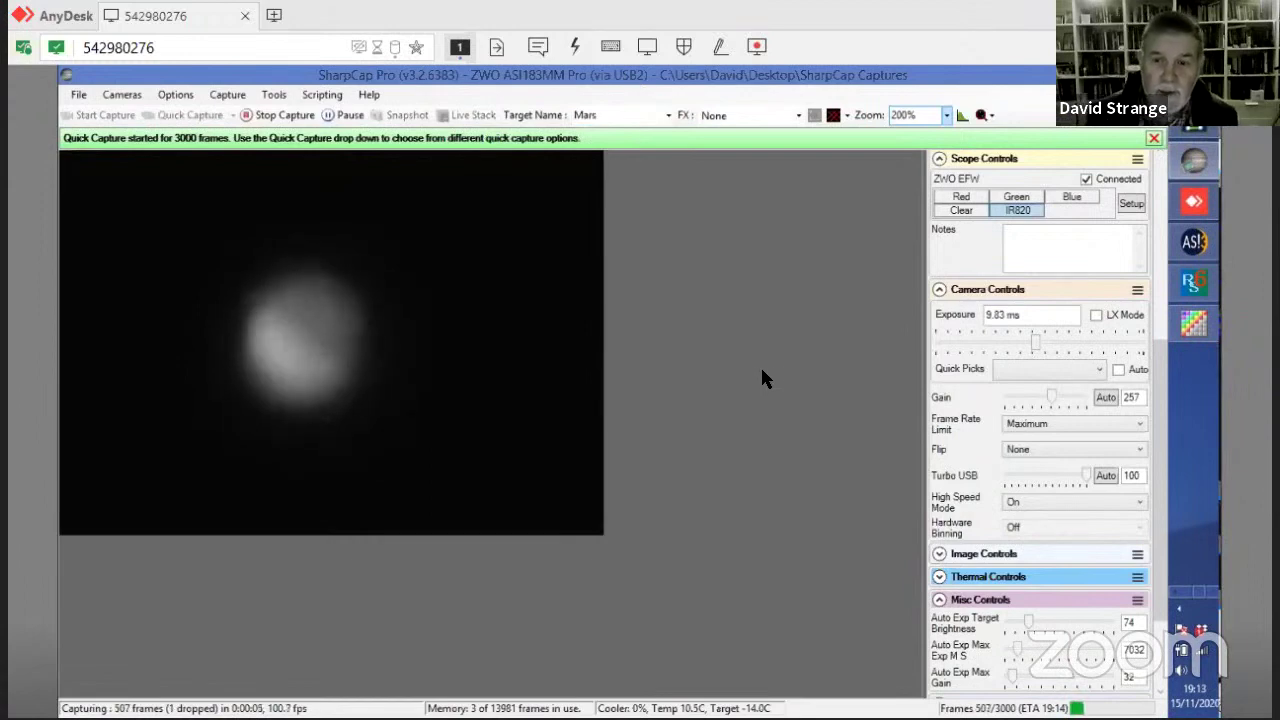
# - Switch the filter wheel to Green and reduce the camera gain to 173
pyautogui.moveTo(1154, 372); pyautogui.dragTo(1178, 285)
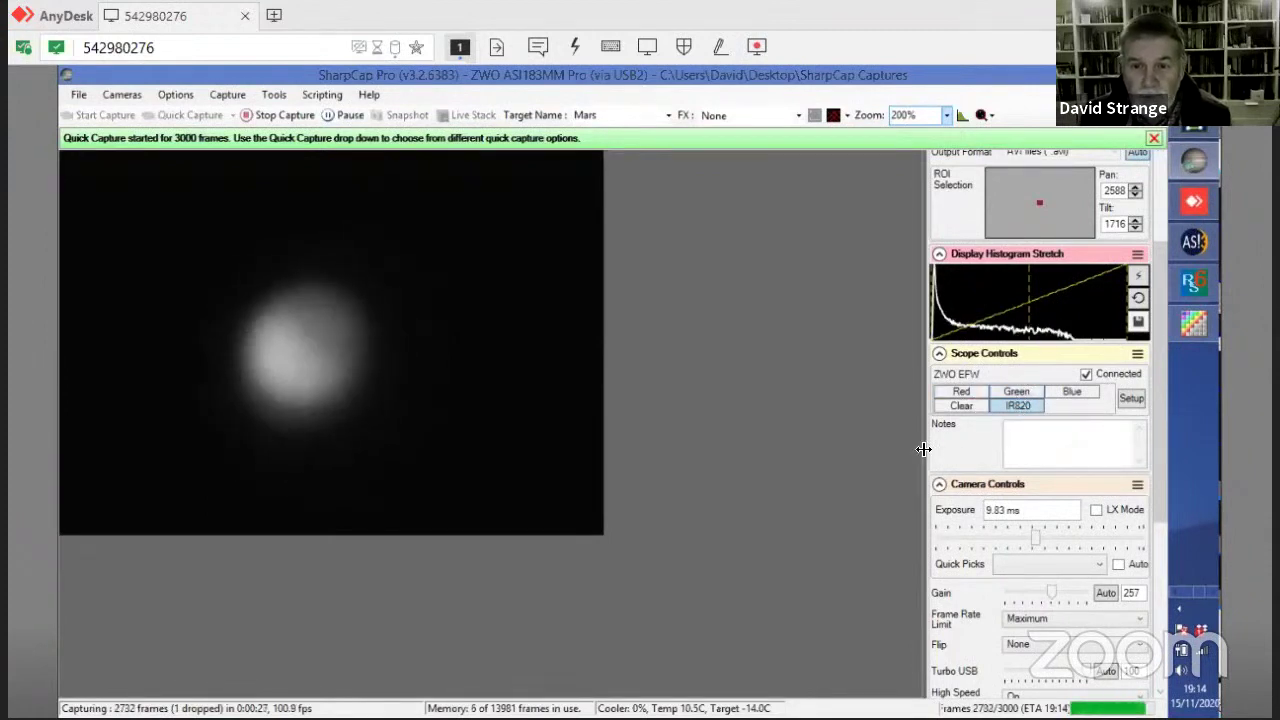
pyautogui.click(1018, 392)
pyautogui.scroll(-5, 1158, 425)
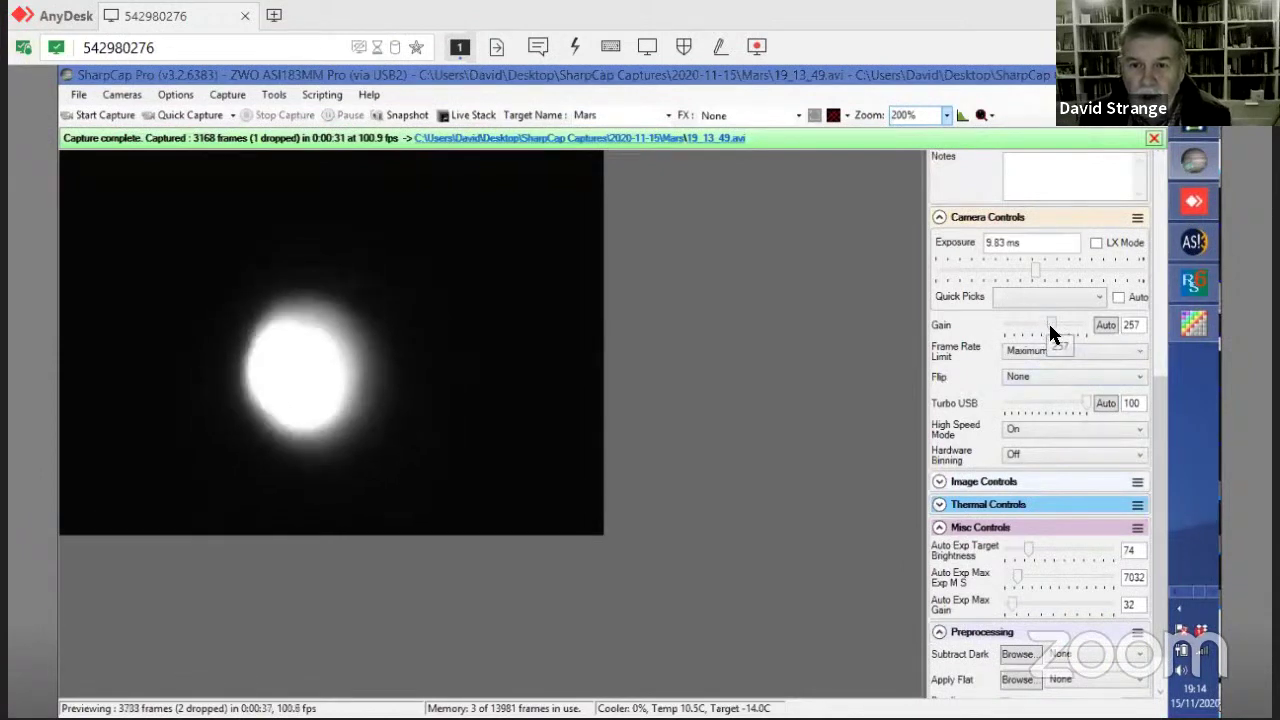
pyautogui.moveTo(1050, 328); pyautogui.dragTo(1034, 333)
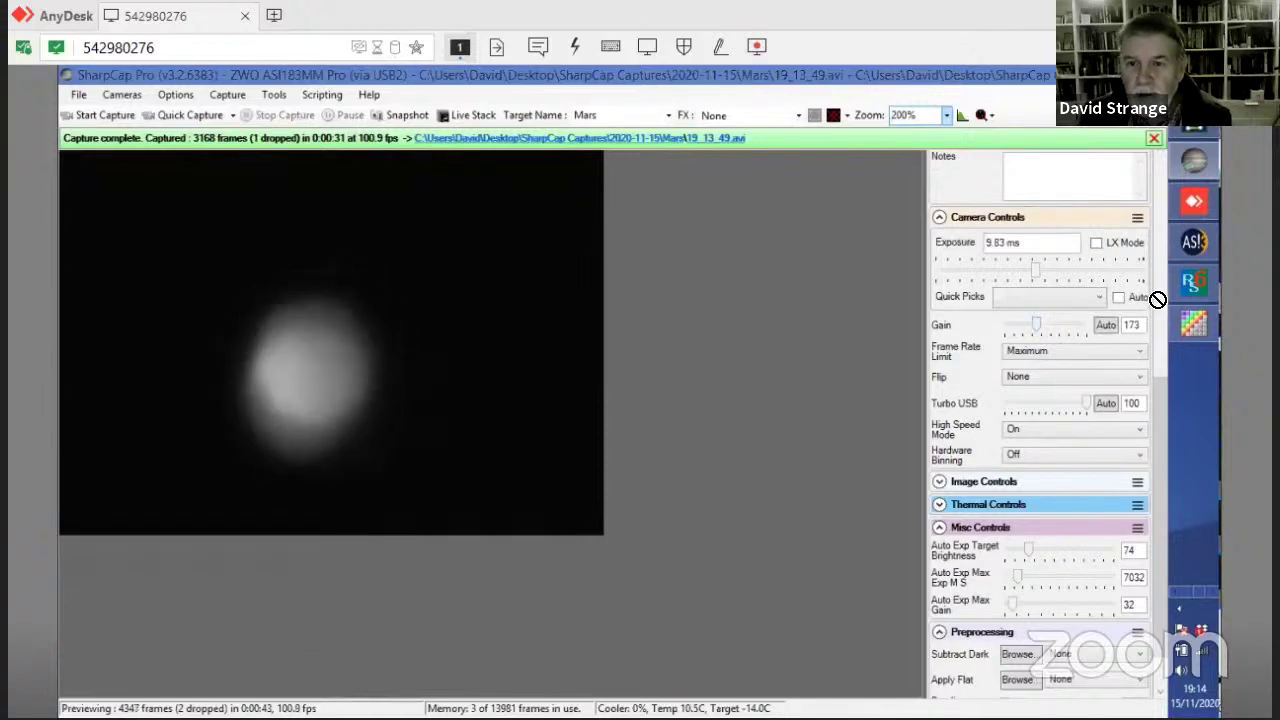
# - Switch the filter wheel to Blue and raise the exposure to 30.4 ms
pyautogui.scroll(3, 1157, 290)
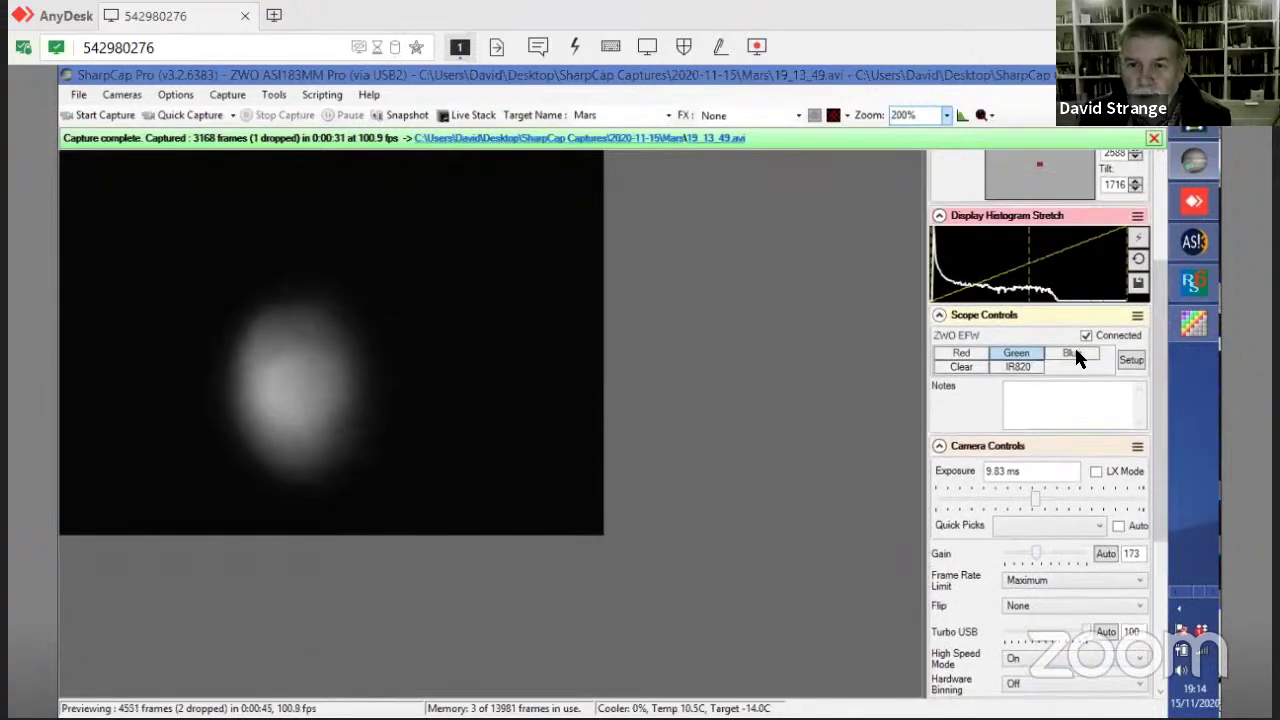
pyautogui.click(1072, 358)
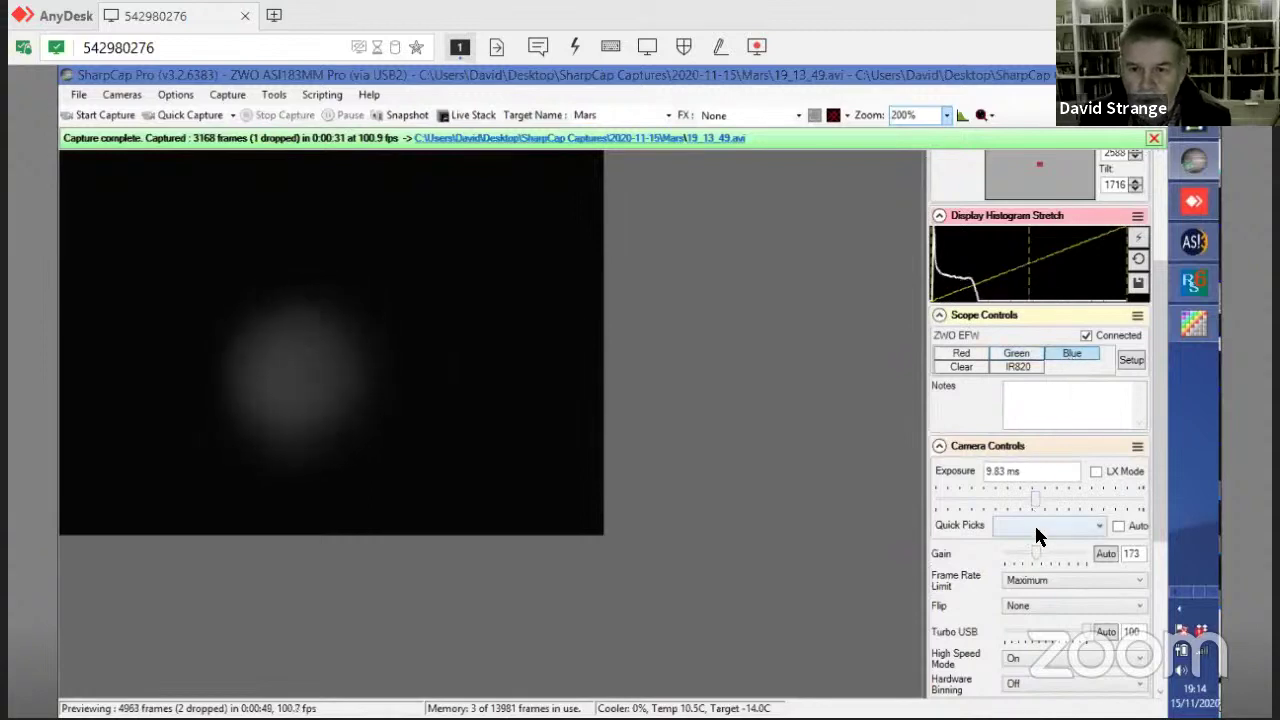
pyautogui.moveTo(1038, 557)
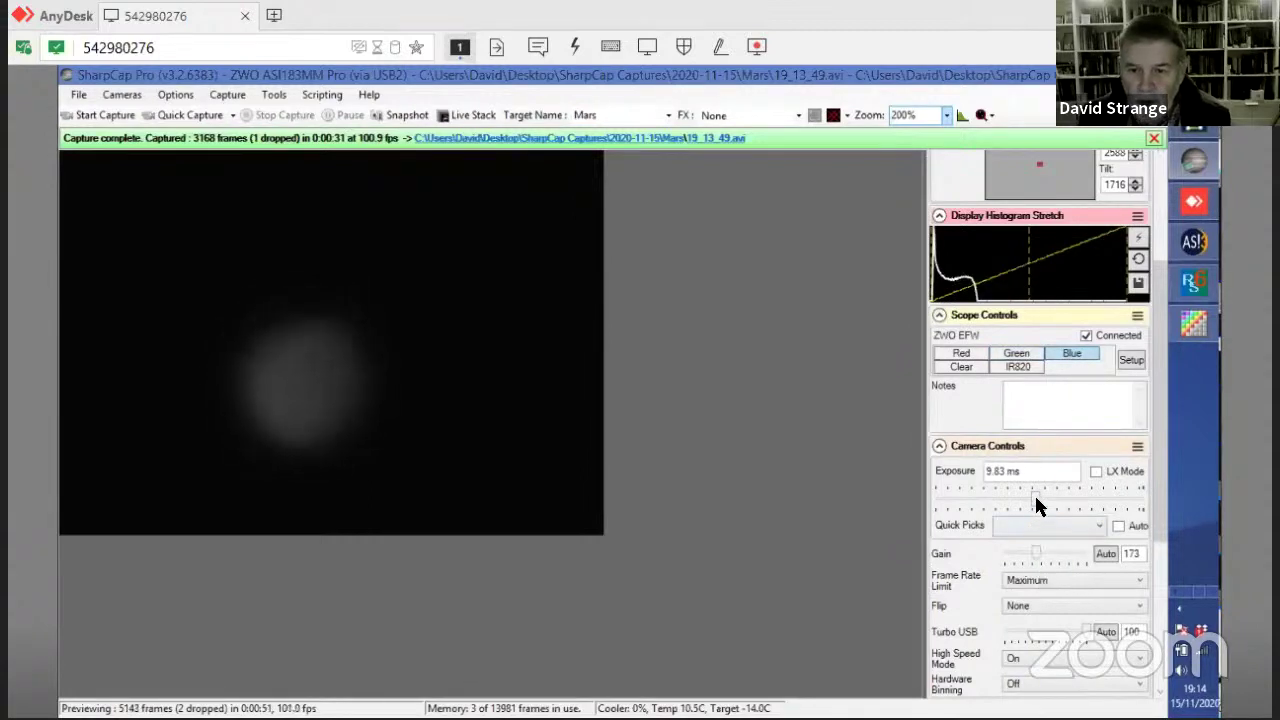
pyautogui.moveTo(1034, 495); pyautogui.dragTo(1056, 495)
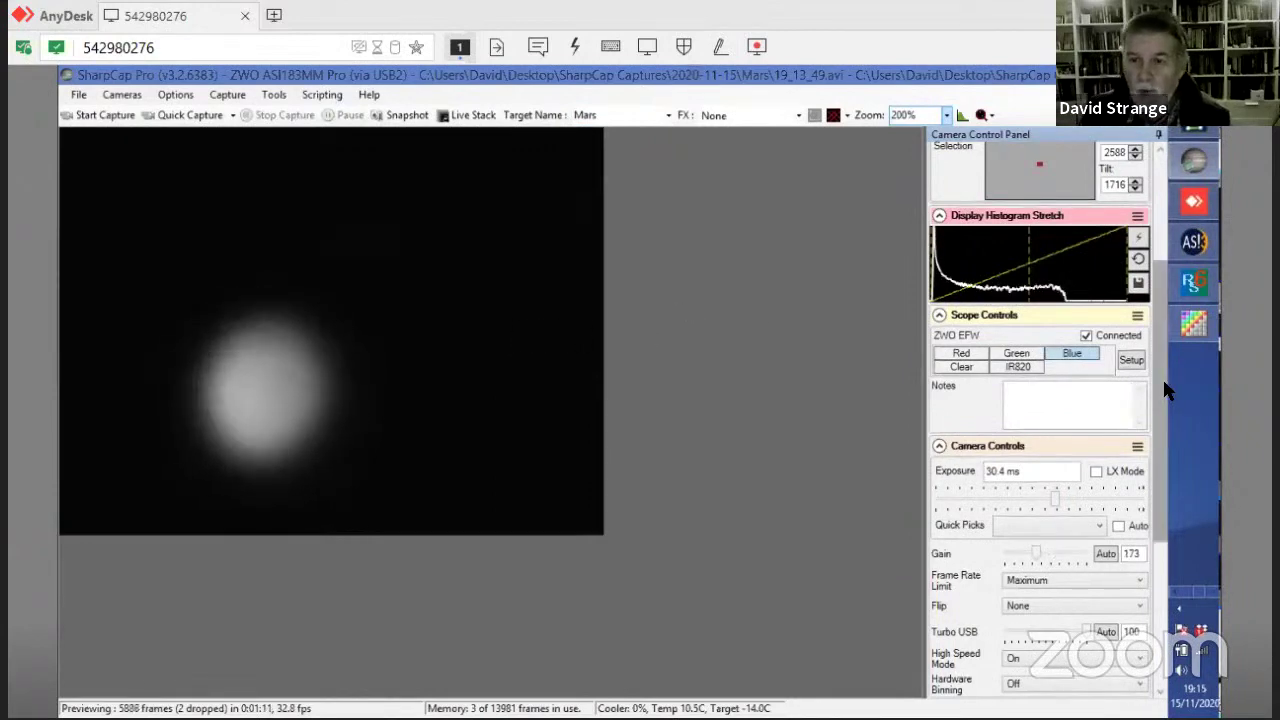
# - Bring up the EQMOD mount control and nudge the mount west to shift Mars in the preview
pyautogui.scroll(-2, 1158, 411)
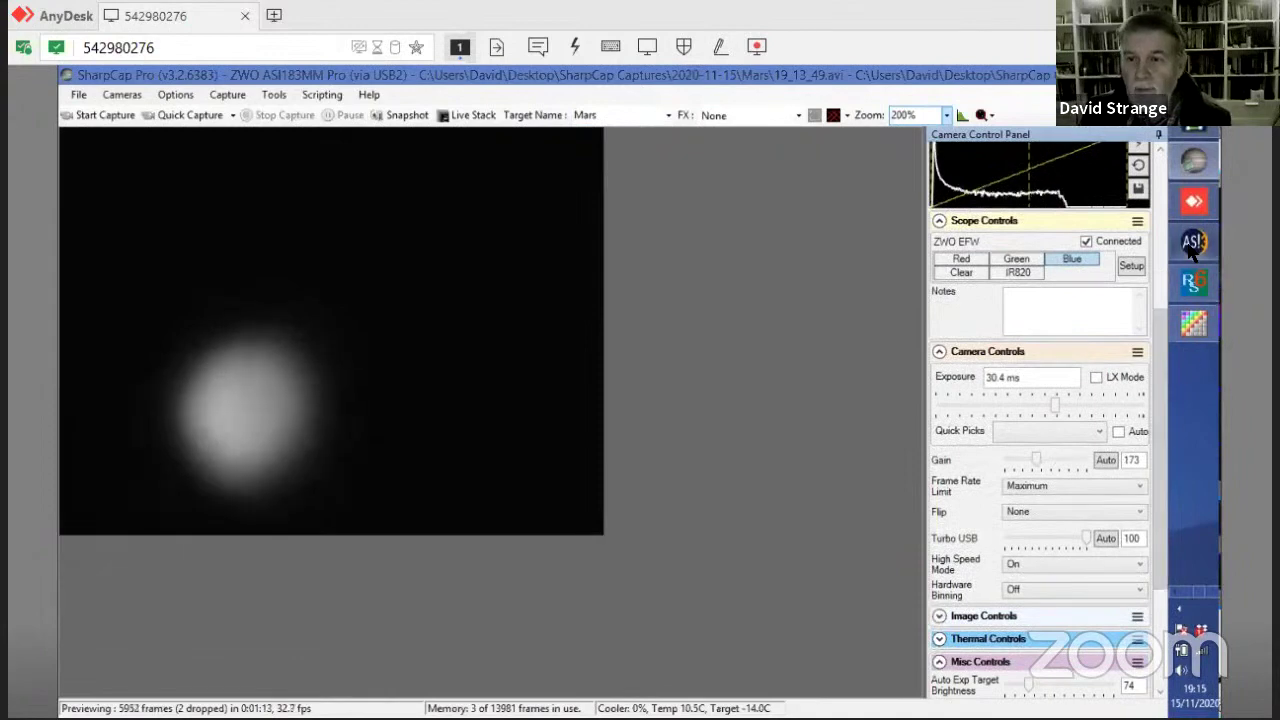
pyautogui.click(1194, 205)
pyautogui.click(703, 425)
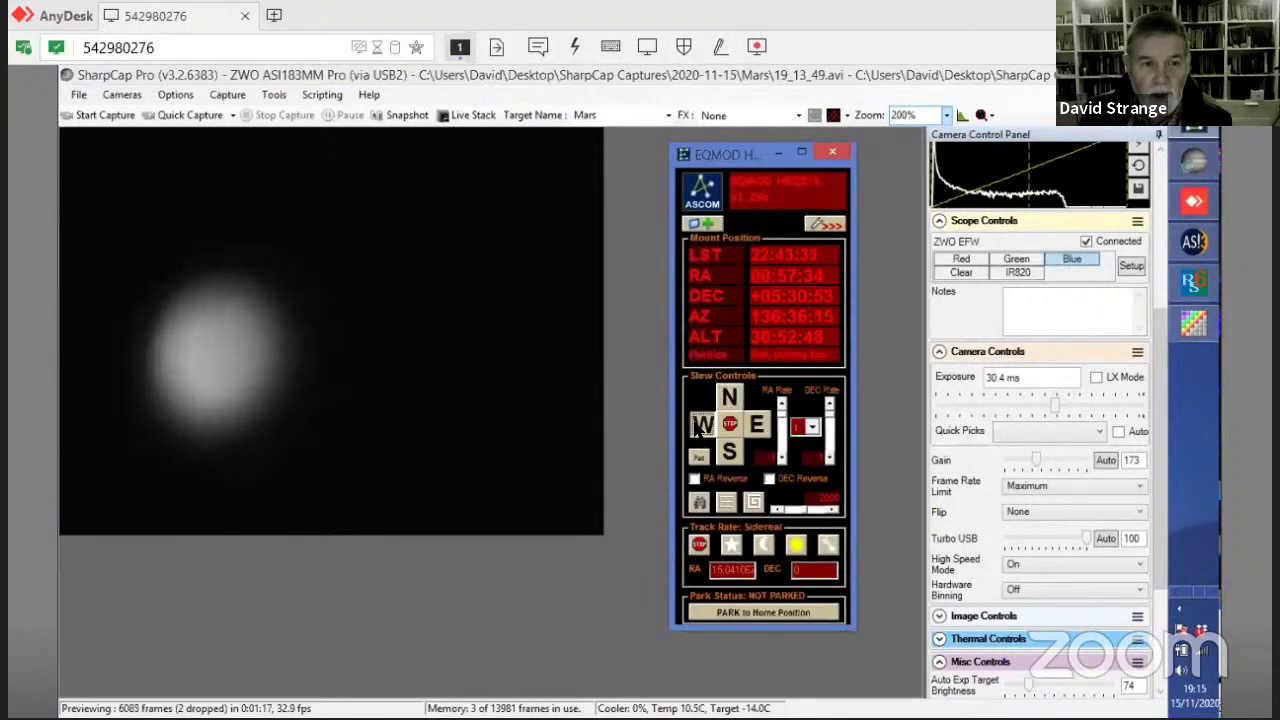
pyautogui.click(703, 425)
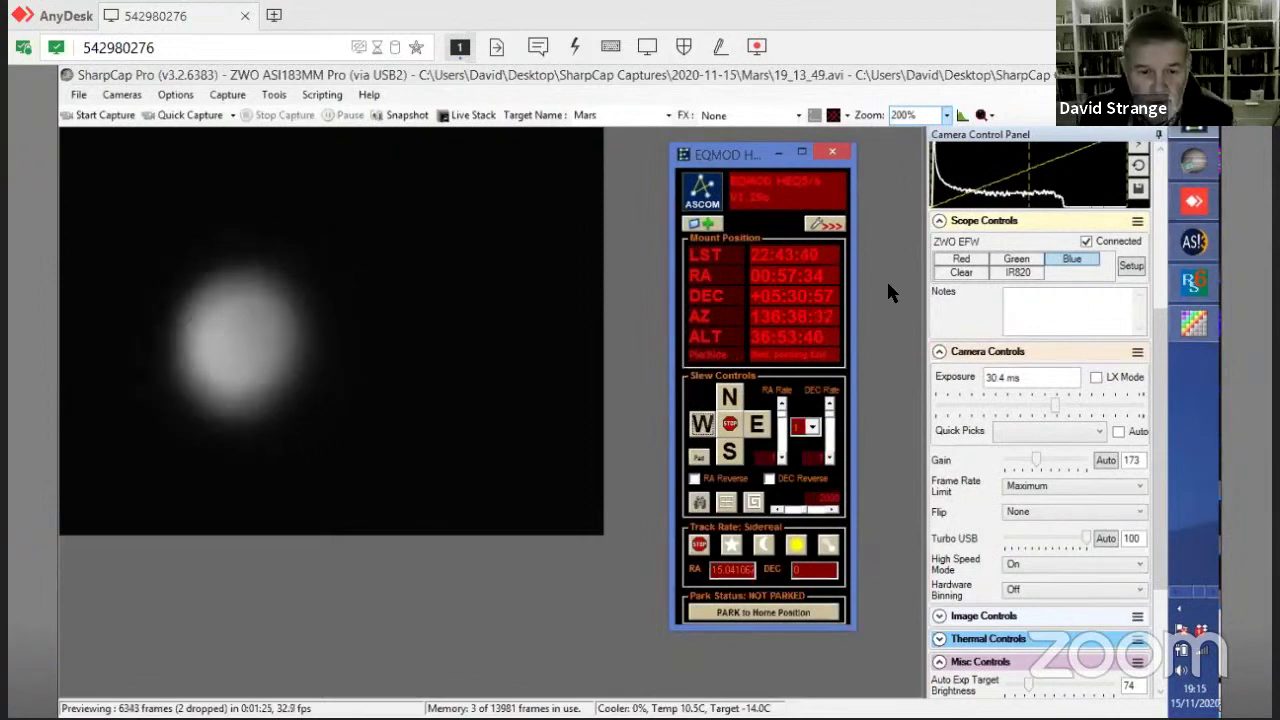
# - Switch the filter wheel to IR820 and set the exposure to 20.5 ms, checking the histogram
pyautogui.click(1160, 373)
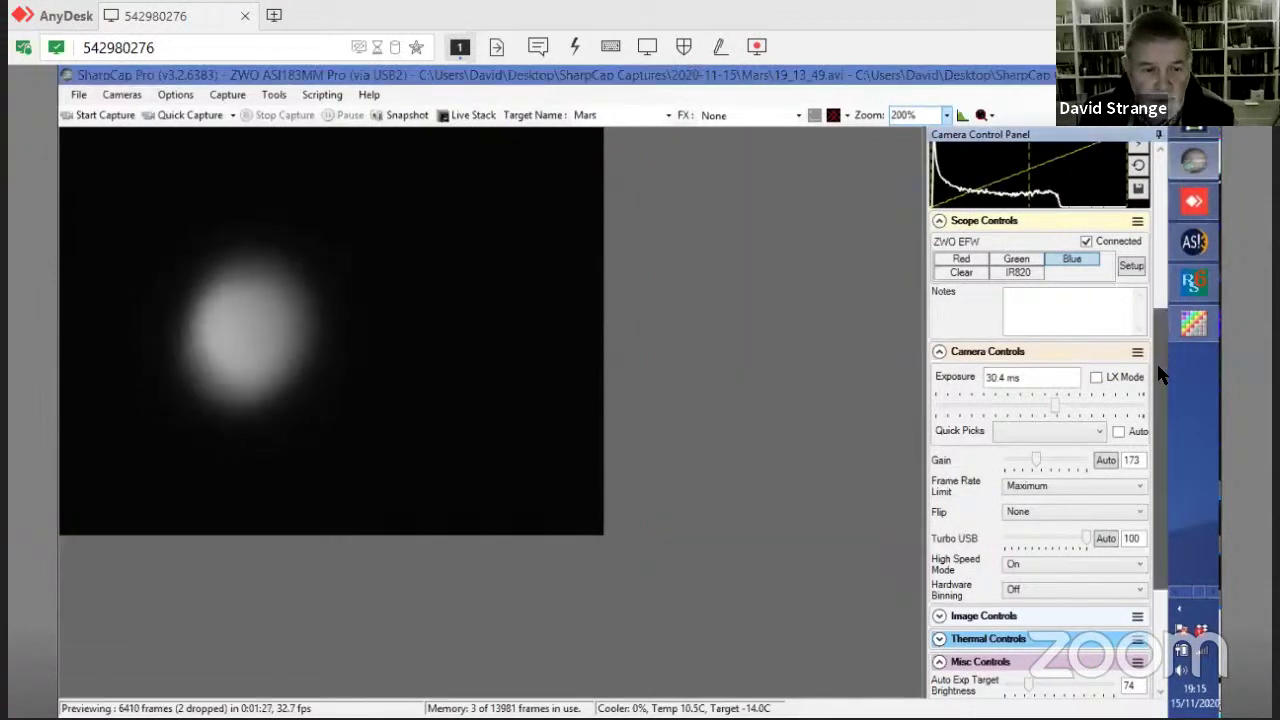
pyautogui.scroll(-2, 1152, 390)
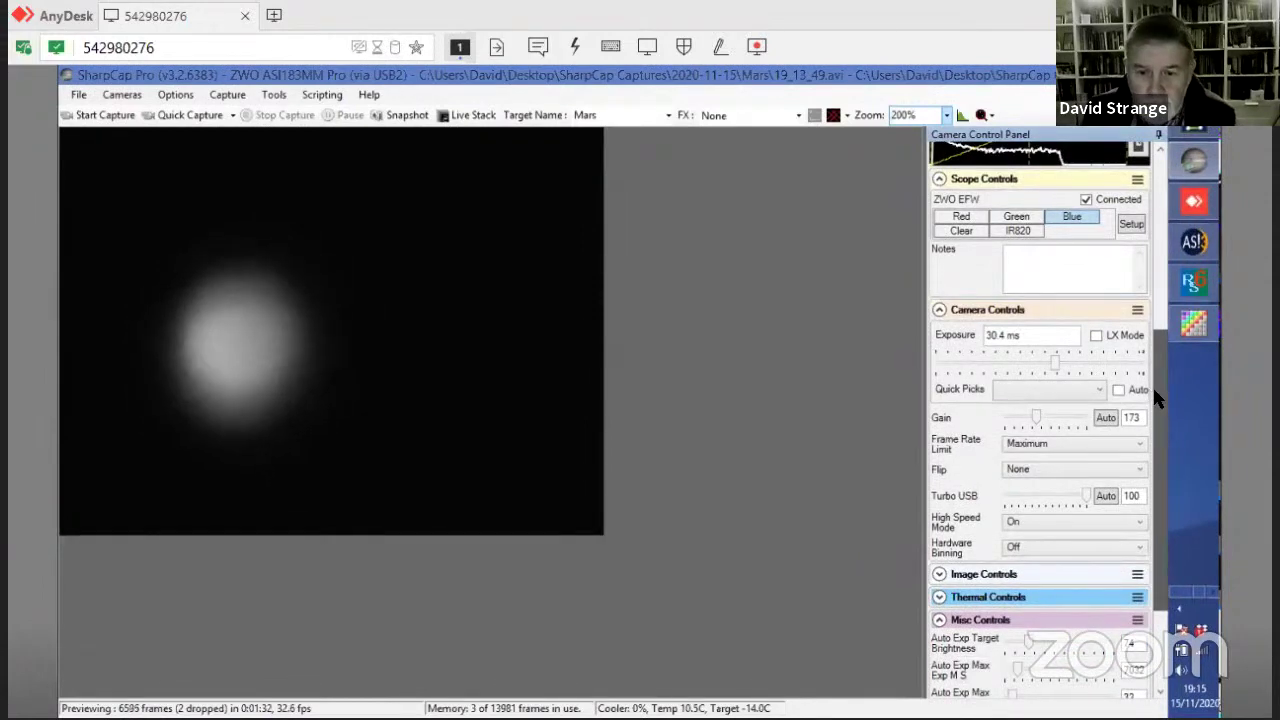
pyautogui.scroll(-2, 1150, 397)
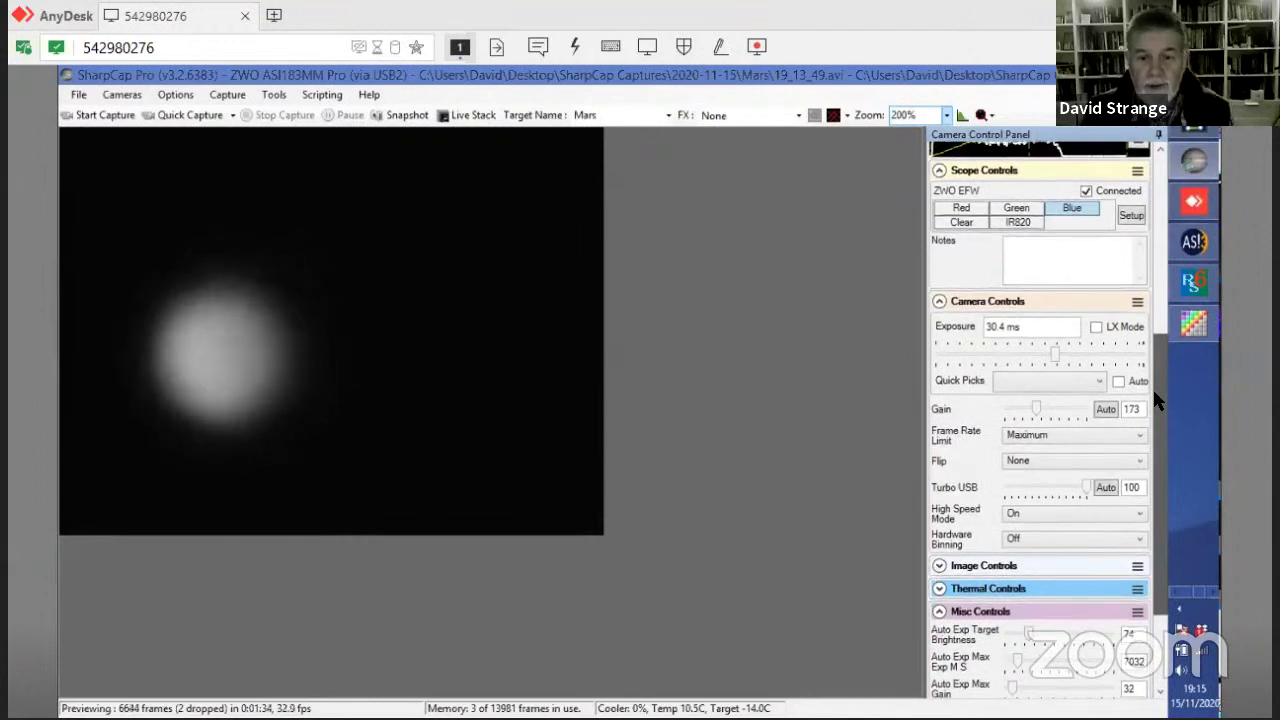
pyautogui.click(1018, 222)
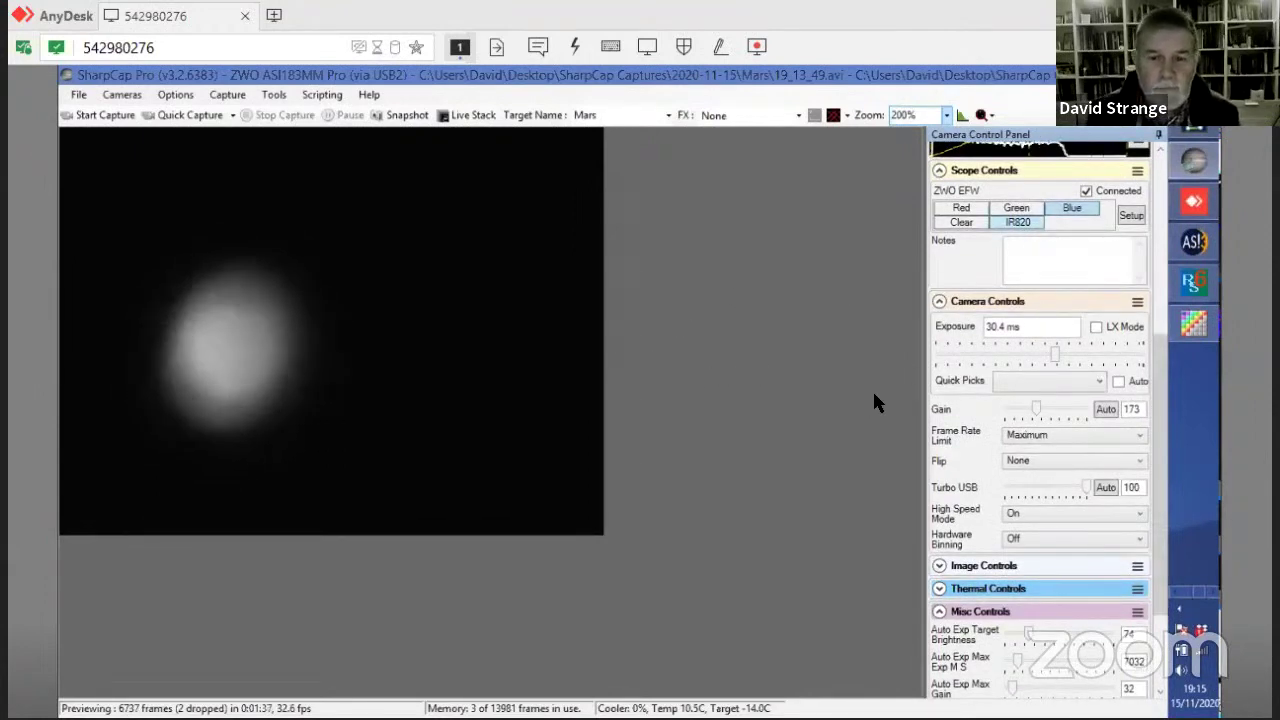
pyautogui.click(1045, 357)
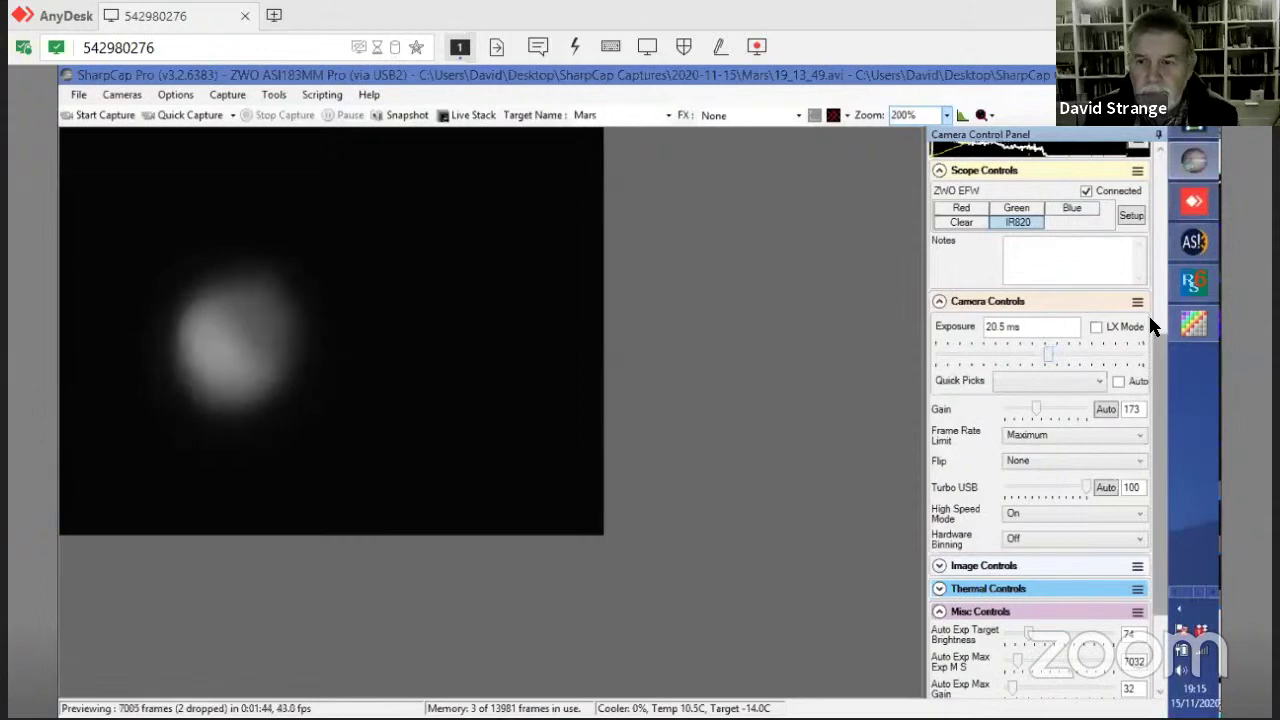
pyautogui.moveTo(1158, 313); pyautogui.dragTo(1160, 242)
pyautogui.scroll(5, 1160, 242)
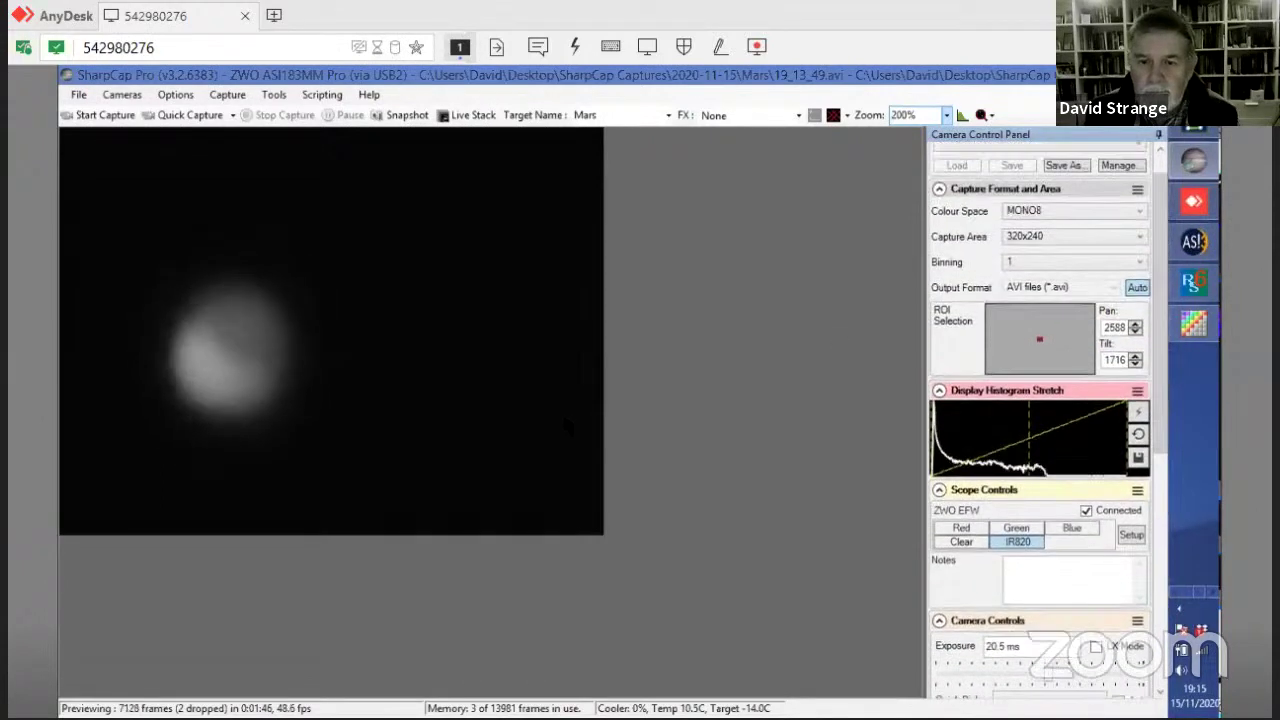